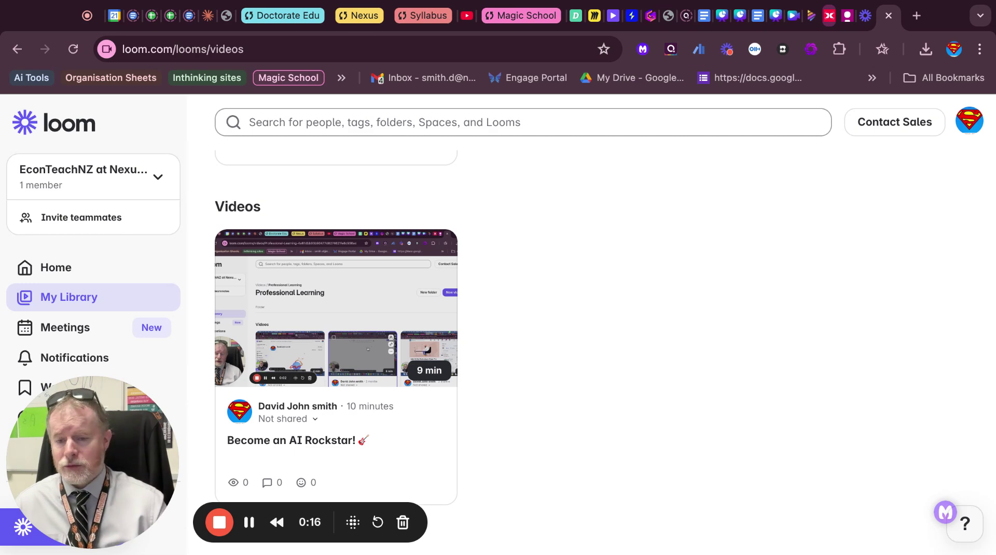
Switch to the Gauth site, open its home page and look over the Gauth AI and tutor service features
{"action": "left_click", "coordinate": [829, 15]}
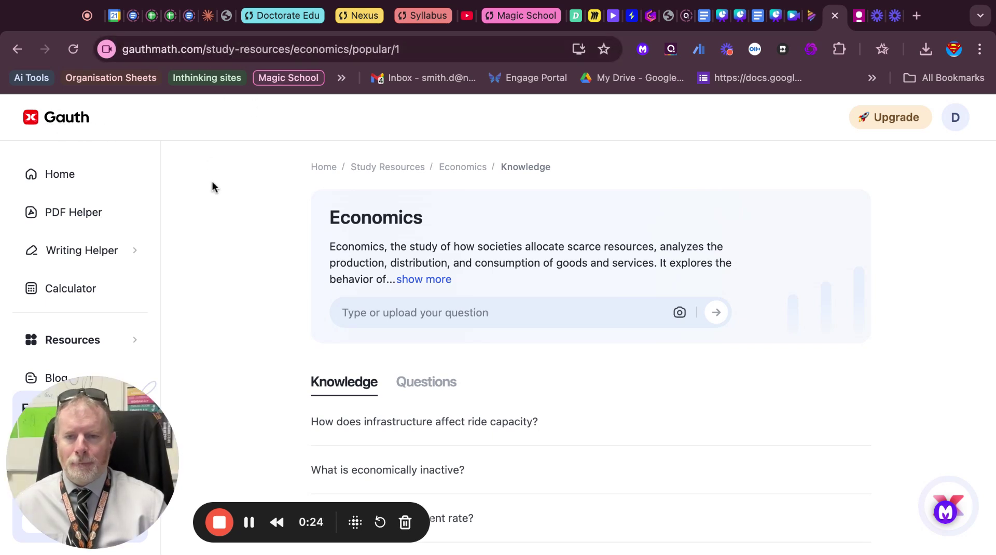
{"action": "left_click", "coordinate": [76, 178]}
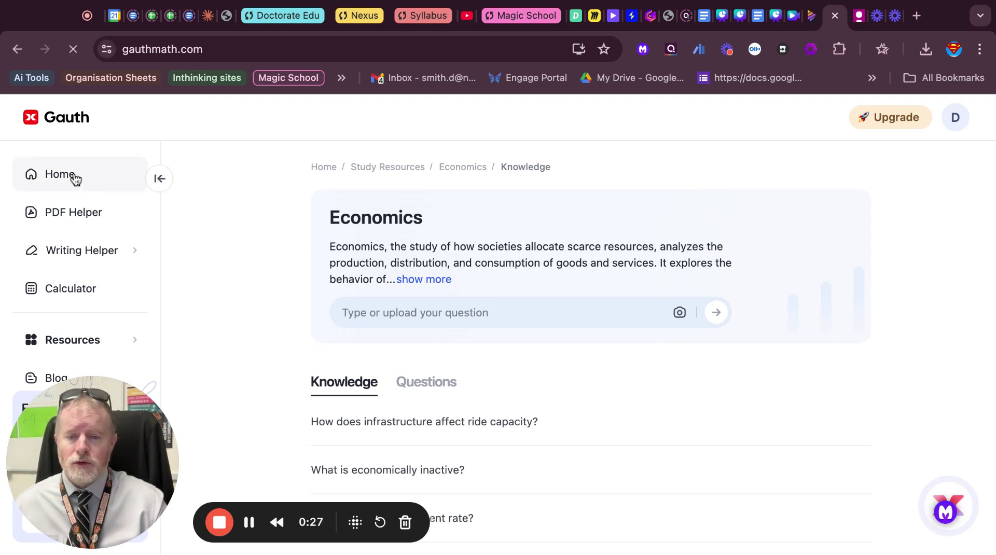
{"action": "scroll", "coordinate": [281, 237], "scroll_direction": "down", "scroll_amount": 5}
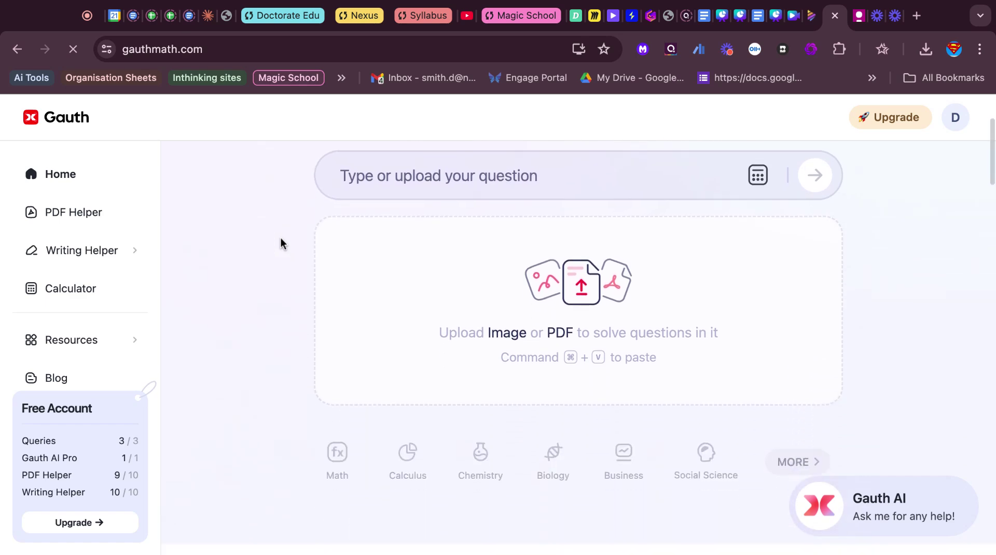
{"action": "scroll", "coordinate": [275, 243], "scroll_direction": "down", "scroll_amount": 9}
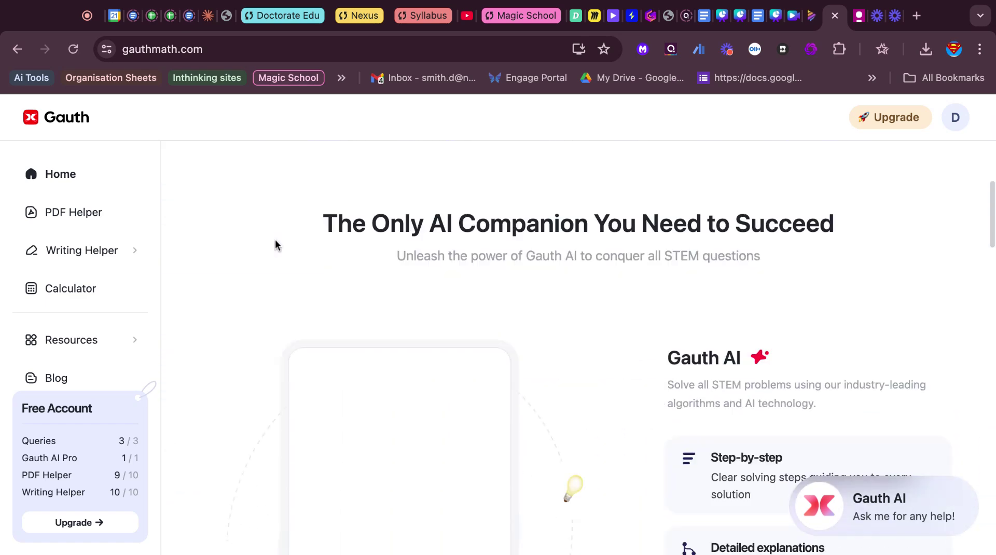
{"action": "scroll", "coordinate": [275, 244], "scroll_direction": "down", "scroll_amount": 2}
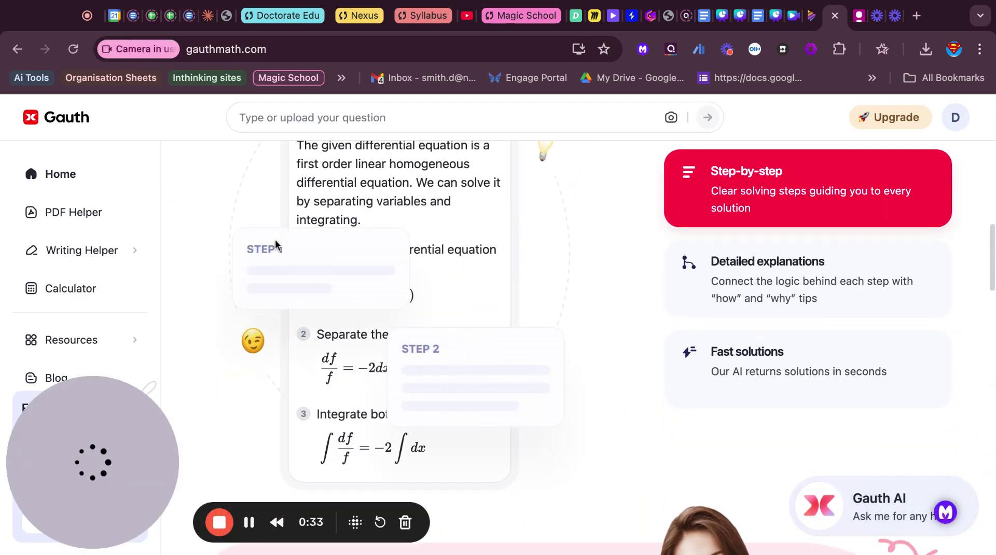
{"action": "scroll", "coordinate": [275, 244], "scroll_direction": "down", "scroll_amount": 2}
{"action": "scroll", "coordinate": [275, 244], "scroll_direction": "up", "scroll_amount": 2}
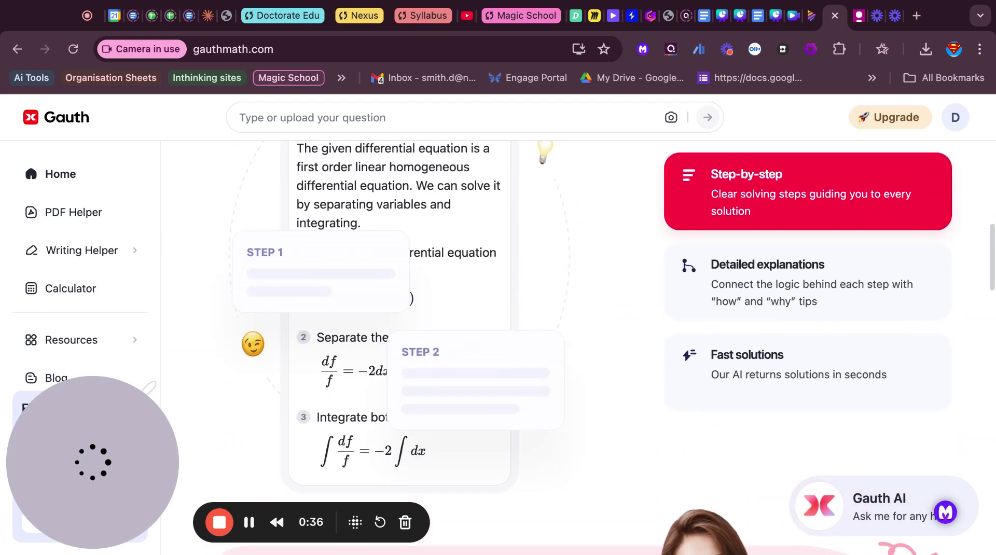
{"action": "scroll", "coordinate": [275, 244], "scroll_direction": "down", "scroll_amount": 3}
{"action": "scroll", "coordinate": [580, 348], "scroll_direction": "down", "scroll_amount": 3}
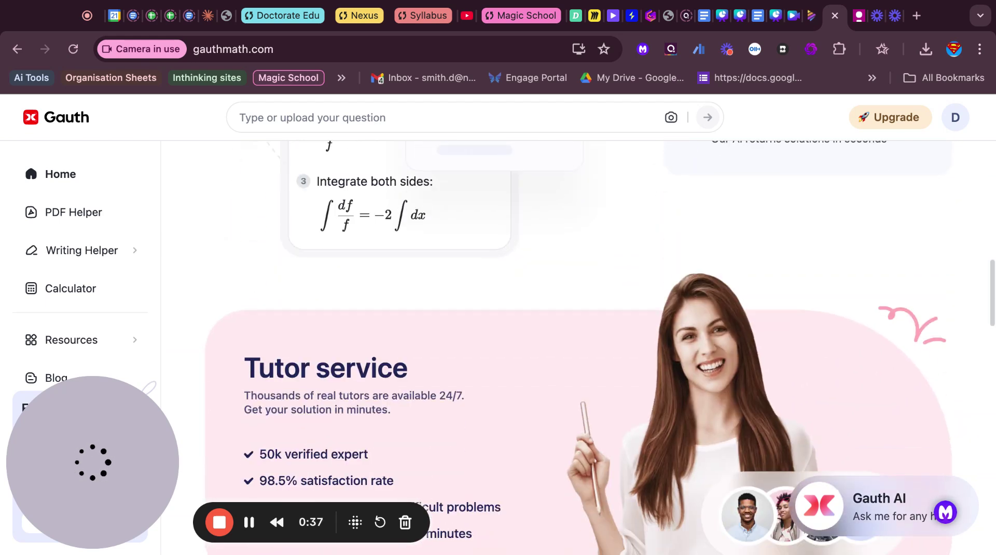
{"action": "scroll", "coordinate": [581, 348], "scroll_direction": "down", "scroll_amount": 2}
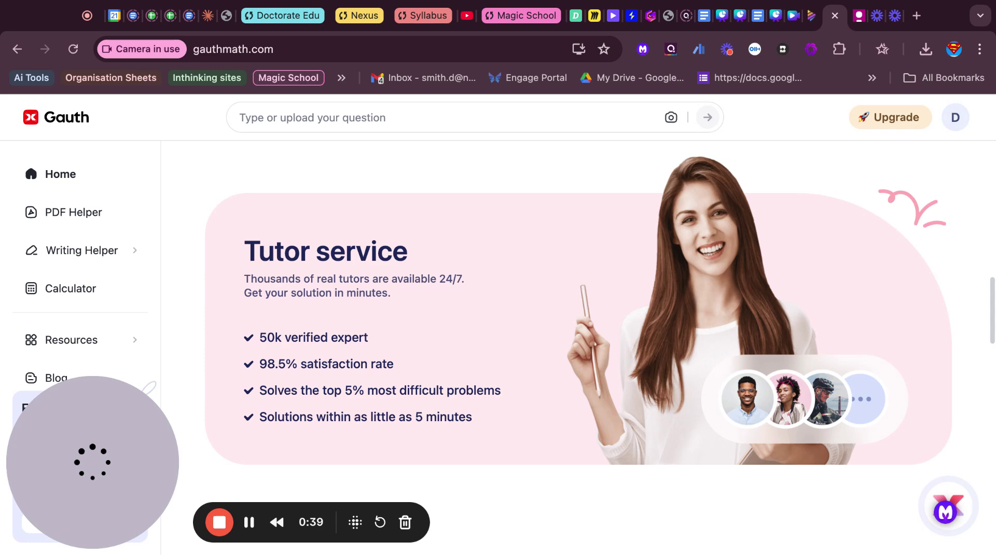
{"action": "scroll", "coordinate": [580, 348], "scroll_direction": "up", "scroll_amount": 10}
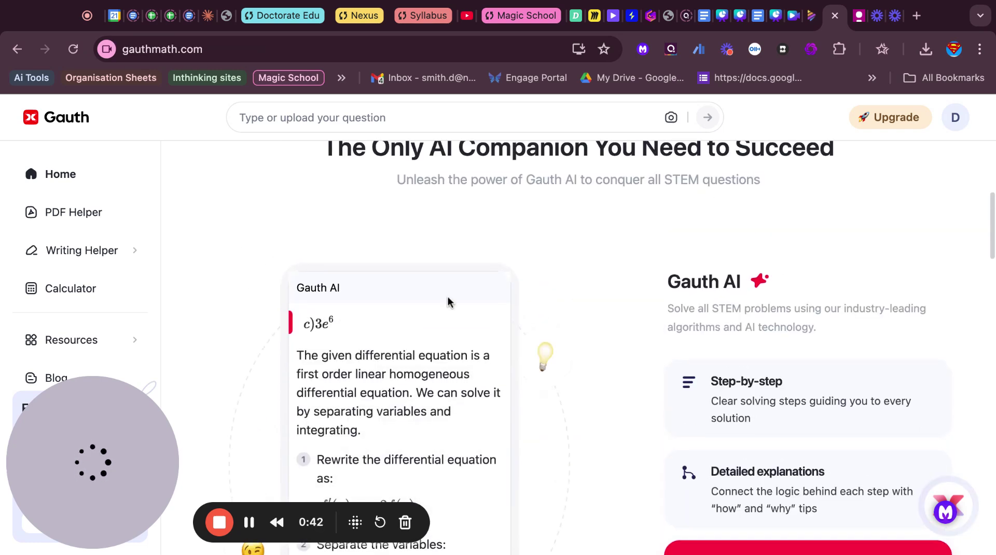
{"action": "scroll", "coordinate": [561, 333], "scroll_direction": "down", "scroll_amount": 2}
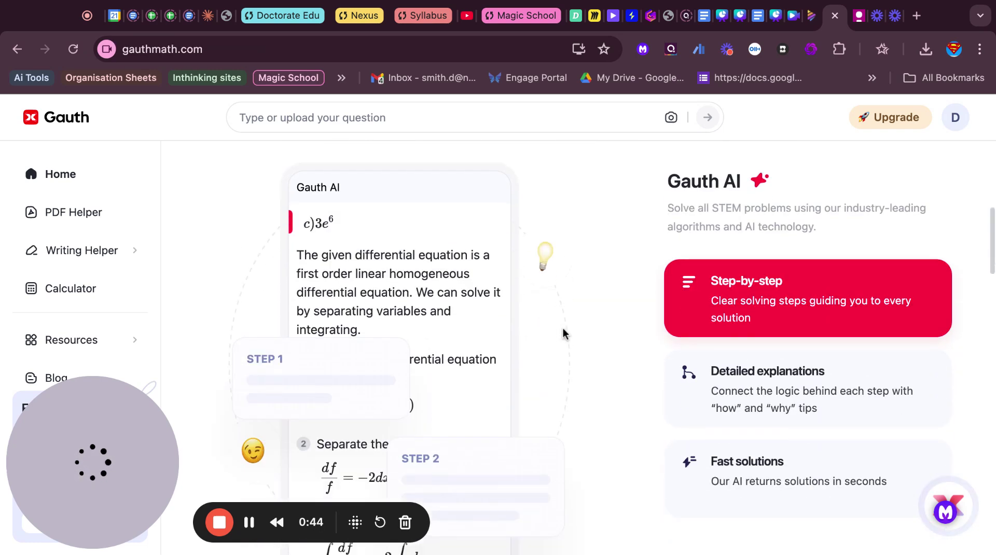
Browse the subjects in Gauth's study resources, open Economics and look through its popular knowledge questions
{"action": "mouse_move", "coordinate": [61, 263]}
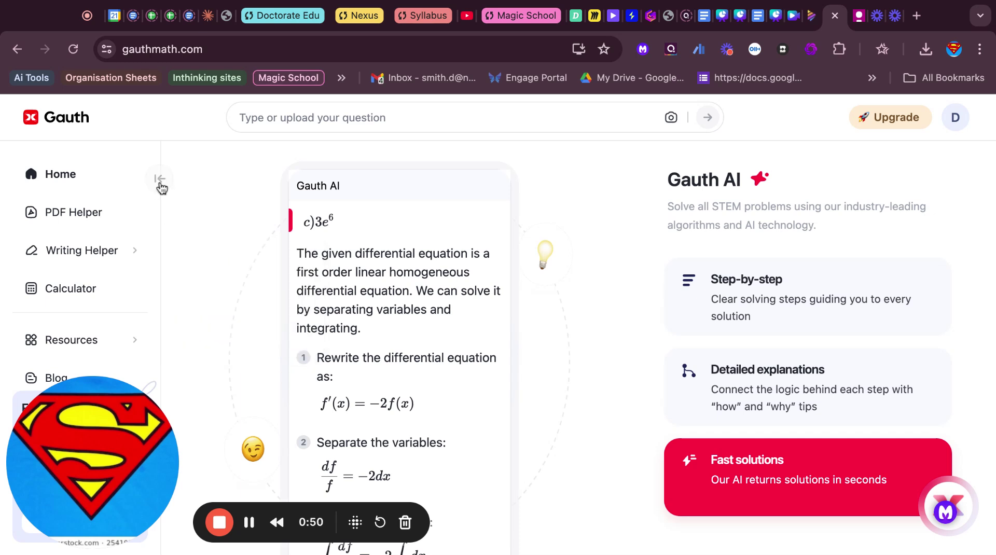
{"action": "mouse_move", "coordinate": [133, 250]}
{"action": "scroll", "coordinate": [104, 249], "scroll_direction": "down", "scroll_amount": 2}
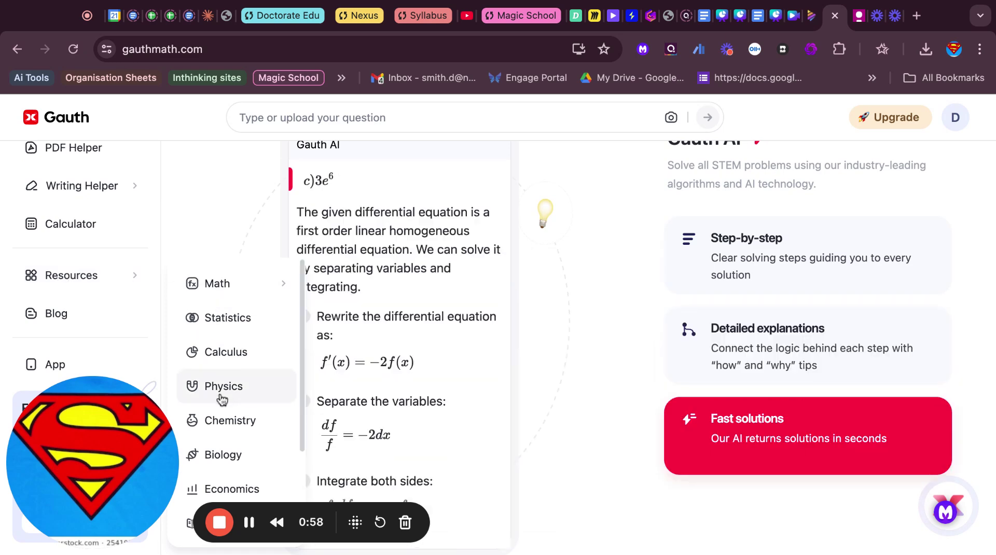
{"action": "scroll", "coordinate": [218, 410], "scroll_direction": "down", "scroll_amount": 2}
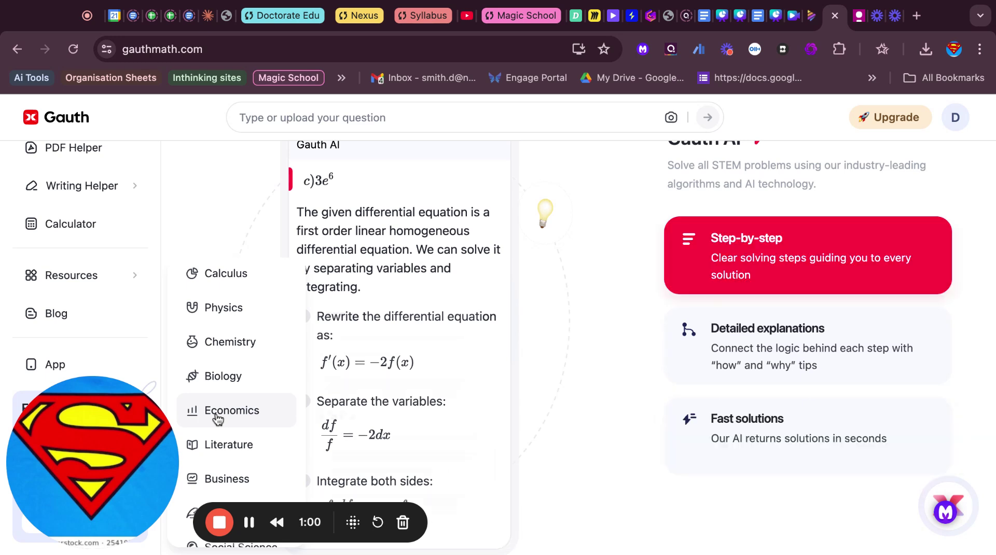
{"action": "scroll", "coordinate": [218, 362], "scroll_direction": "up", "scroll_amount": 2}
{"action": "mouse_move", "coordinate": [231, 294]}
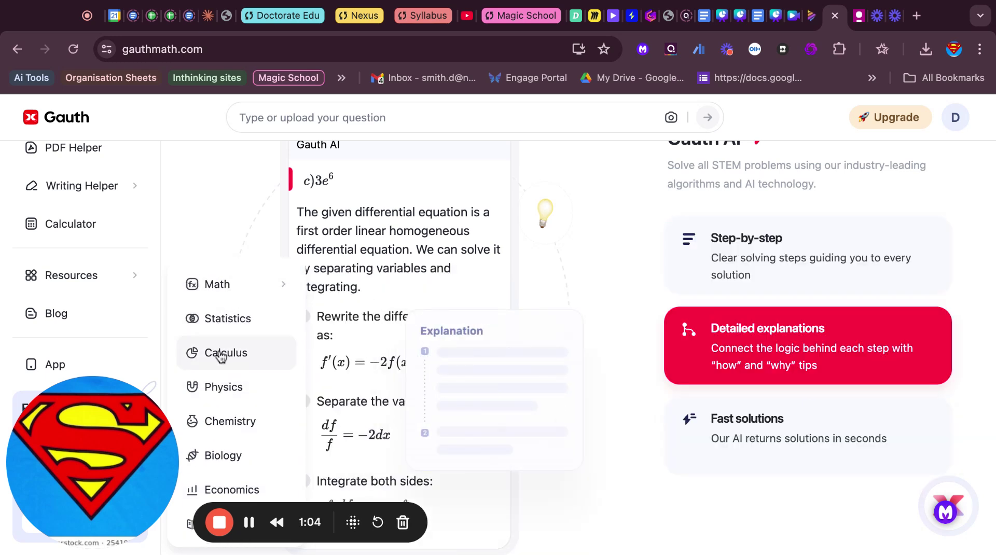
{"action": "scroll", "coordinate": [219, 361], "scroll_direction": "down", "scroll_amount": 1}
{"action": "scroll", "coordinate": [220, 363], "scroll_direction": "down", "scroll_amount": 5}
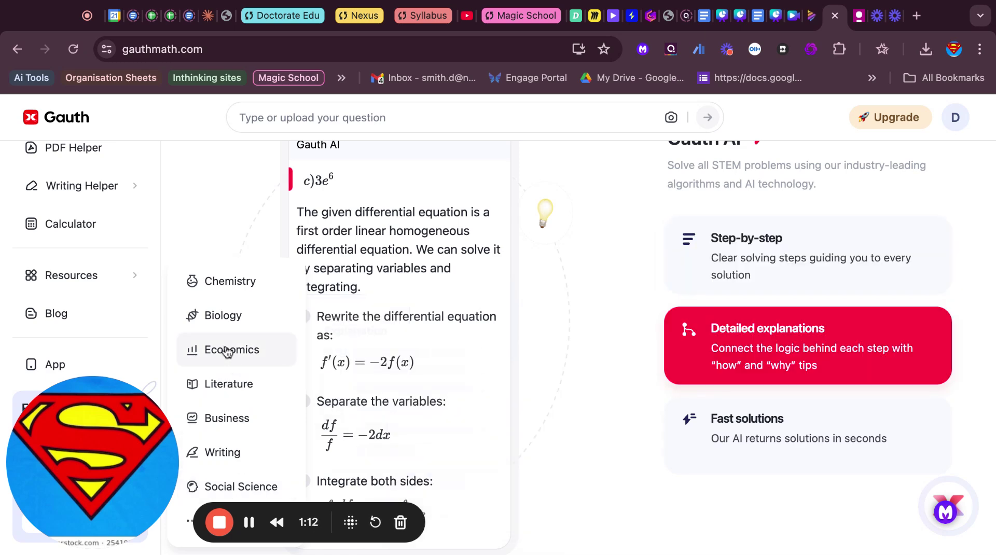
{"action": "left_click", "coordinate": [225, 354]}
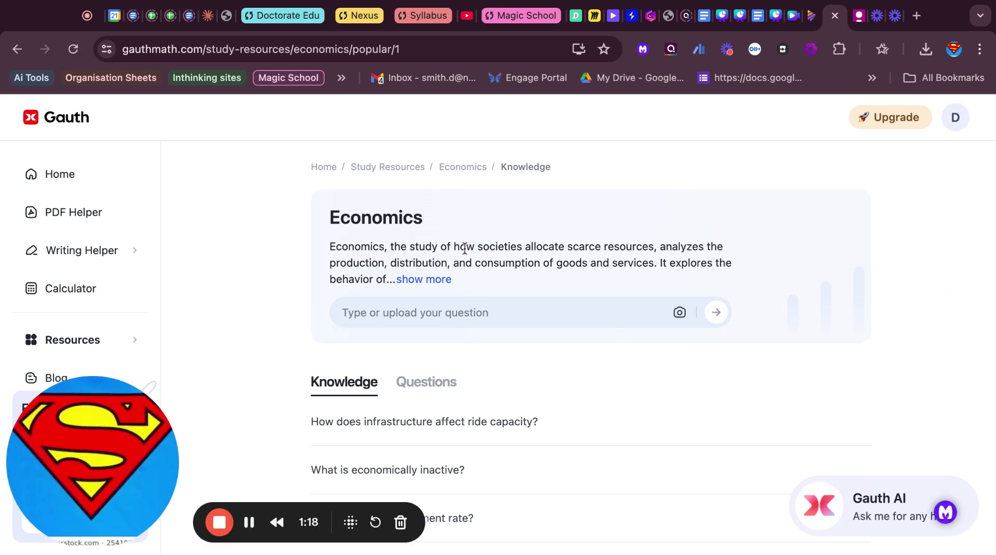
{"action": "scroll", "coordinate": [530, 416], "scroll_direction": "down", "scroll_amount": 5}
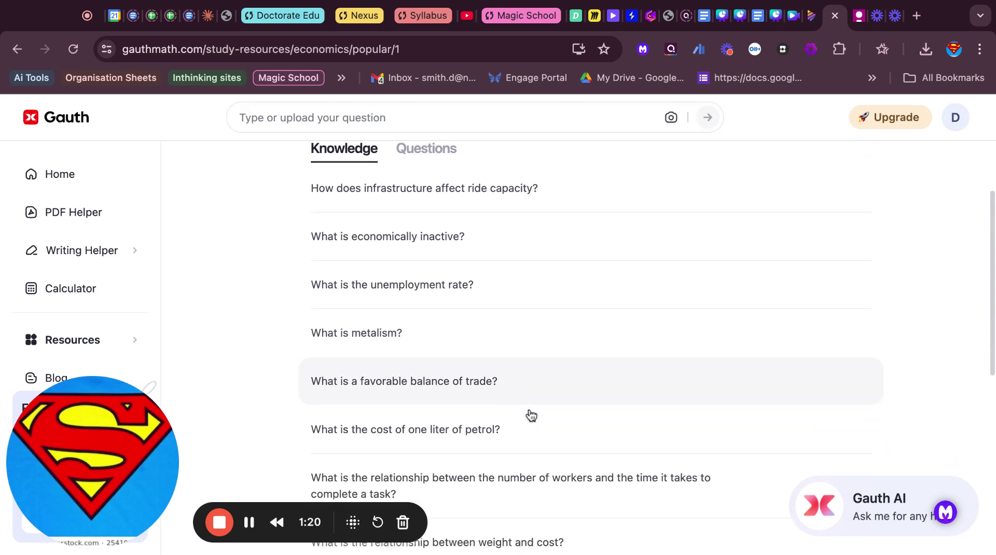
{"action": "scroll", "coordinate": [531, 414], "scroll_direction": "down", "scroll_amount": 4}
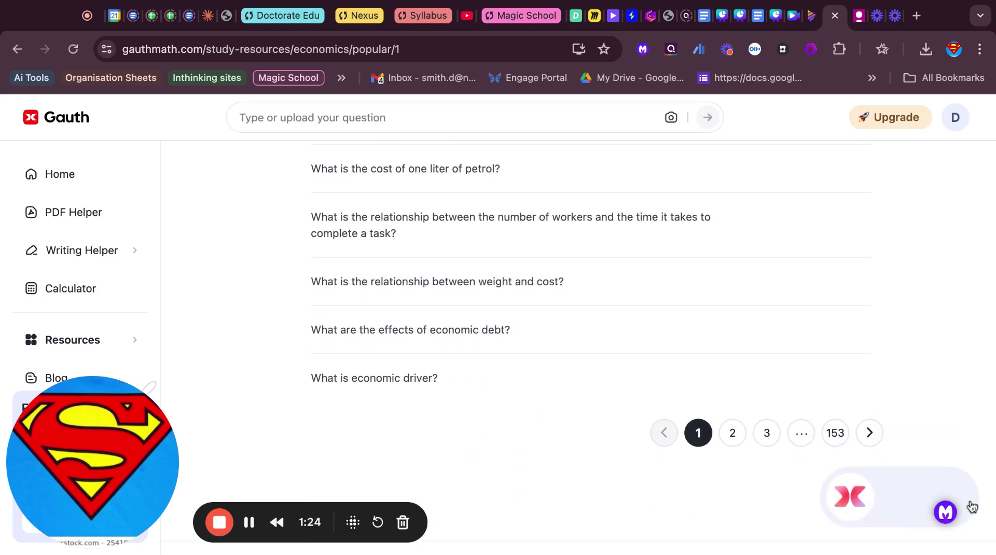
{"action": "scroll", "coordinate": [600, 345], "scroll_direction": "up", "scroll_amount": 9}
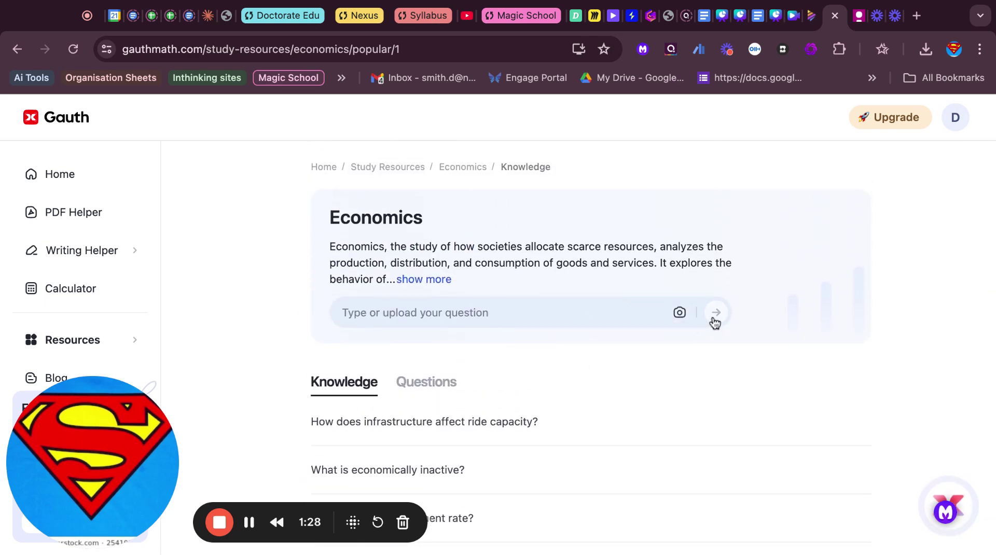
Upload the IGCSE Economics practice paper PDF from the recent downloads as the question source and look through its pages
{"action": "left_click", "coordinate": [714, 318]}
{"action": "scroll", "coordinate": [841, 346], "scroll_direction": "down", "scroll_amount": 2}
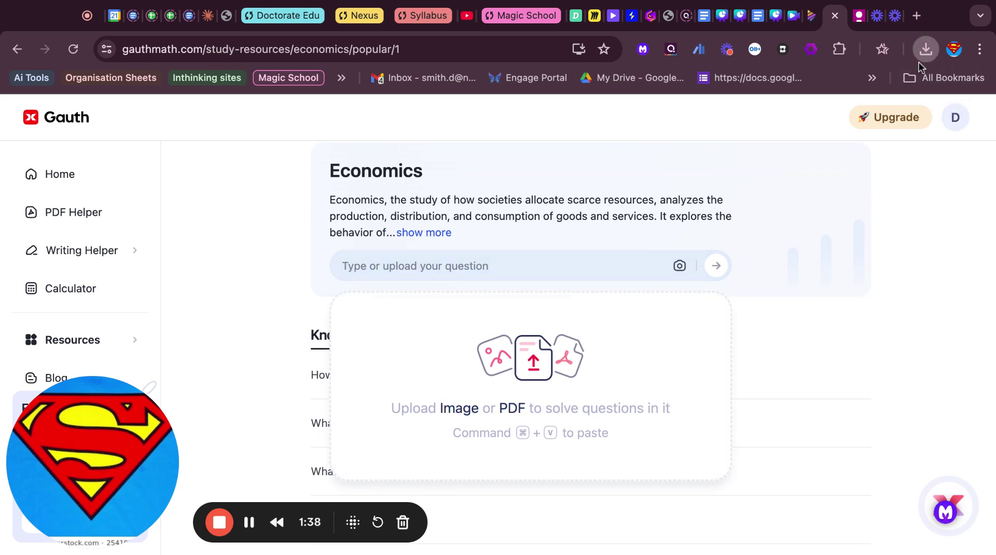
{"action": "left_click_drag", "start_coordinate": [920, 61], "coordinate": [530, 387]}
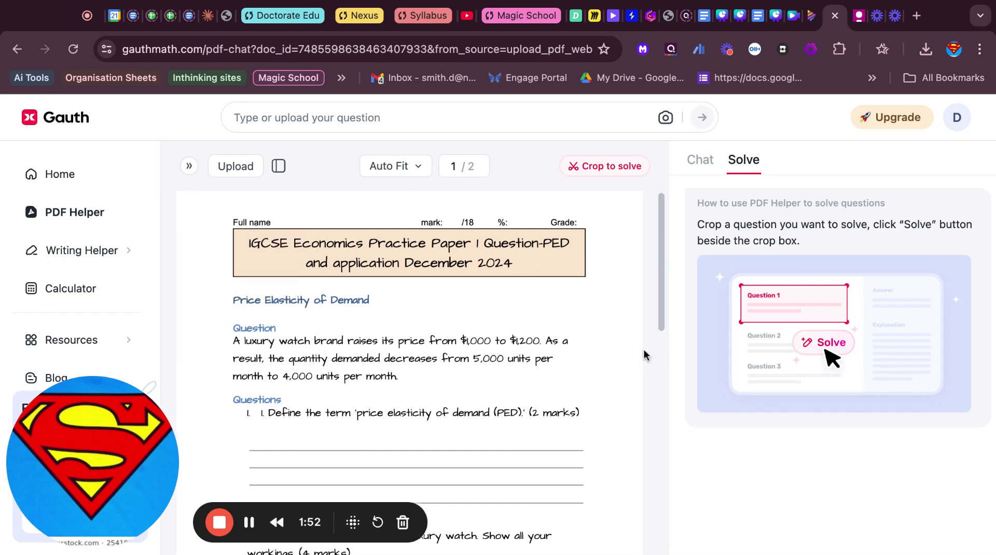
{"action": "scroll", "coordinate": [646, 358], "scroll_direction": "down", "scroll_amount": 10}
{"action": "scroll", "coordinate": [637, 354], "scroll_direction": "down", "scroll_amount": 6}
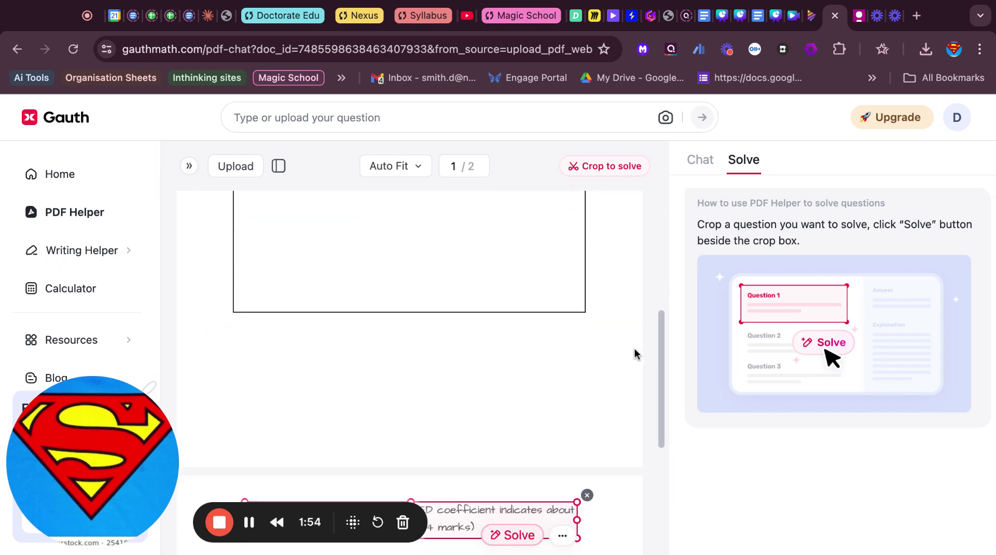
{"action": "scroll", "coordinate": [635, 353], "scroll_direction": "up", "scroll_amount": 15}
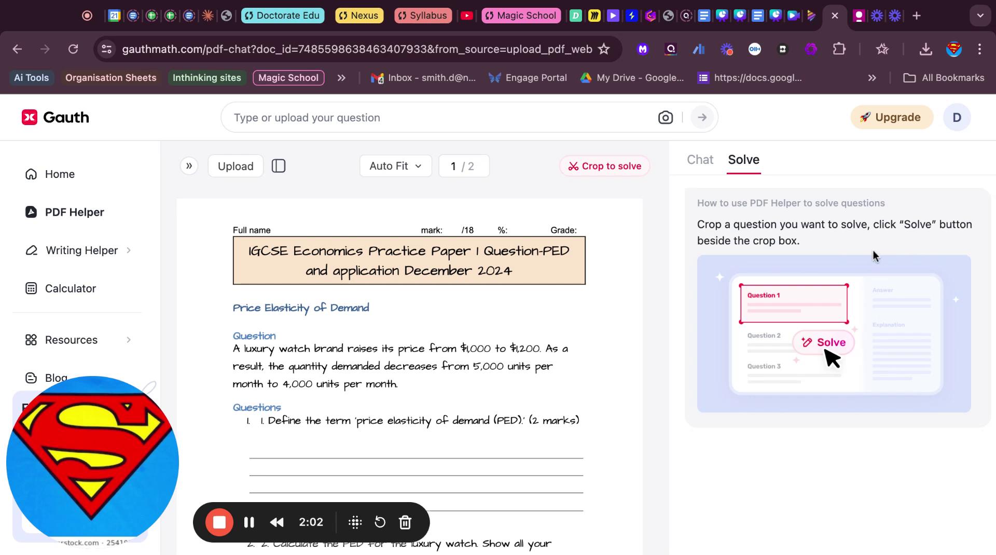
{"action": "left_click", "coordinate": [595, 177]}
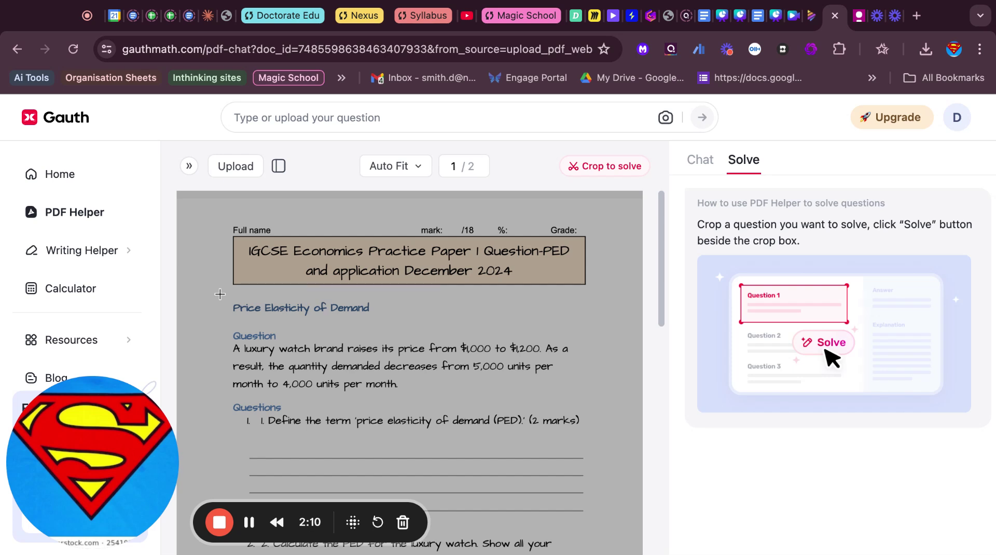
{"action": "left_click_drag", "start_coordinate": [205, 300], "coordinate": [611, 553]}
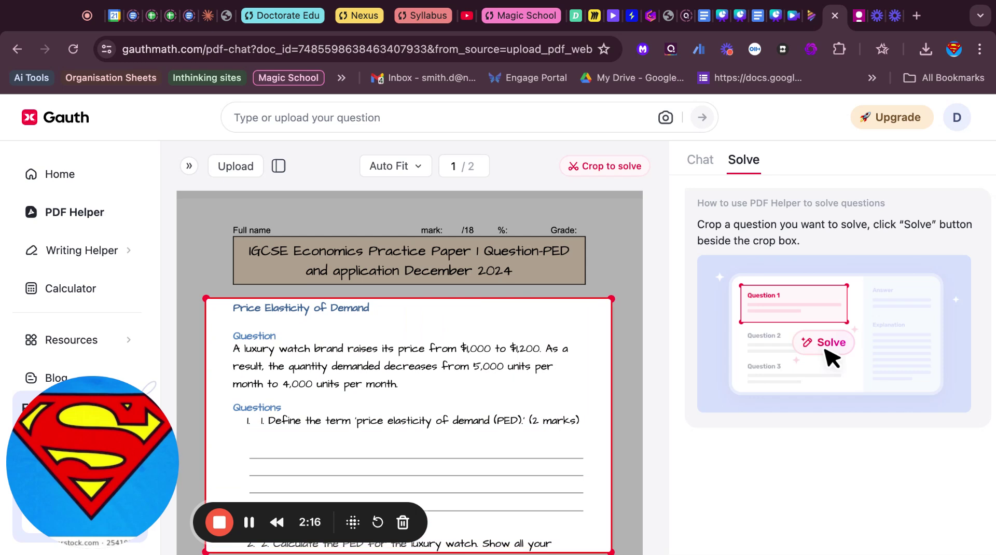
{"action": "left_click_drag", "start_coordinate": [611, 552], "coordinate": [633, 405]}
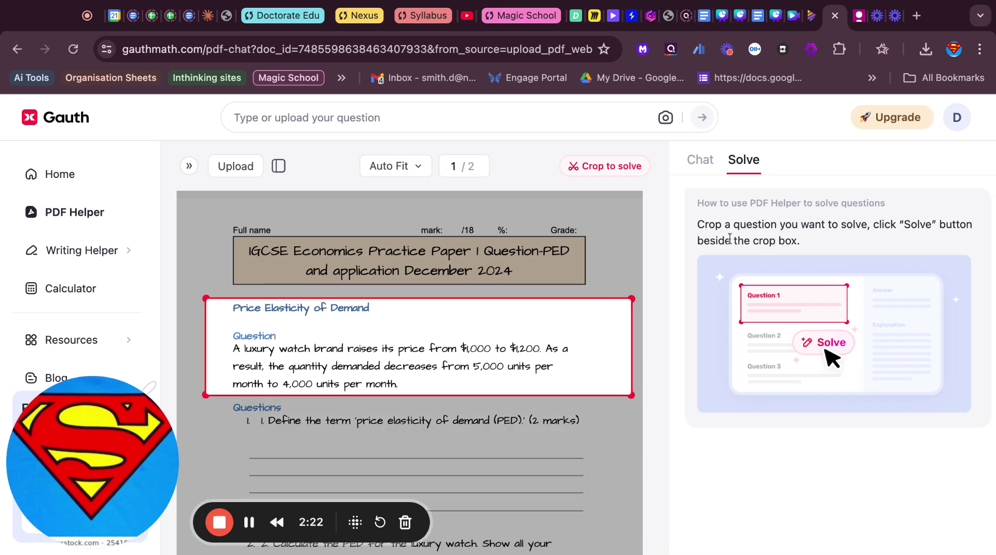
{"action": "left_click", "coordinate": [609, 172]}
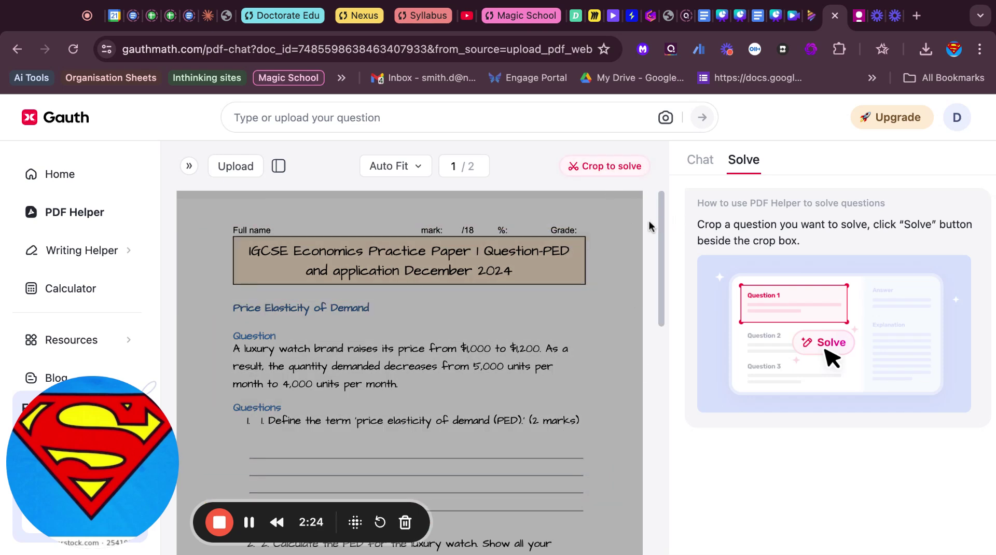
Crop the luxury watch question together with sub-questions 1 and 2 on price elasticity of demand, and have it solved
{"action": "scroll", "coordinate": [663, 229], "scroll_direction": "down", "scroll_amount": 3}
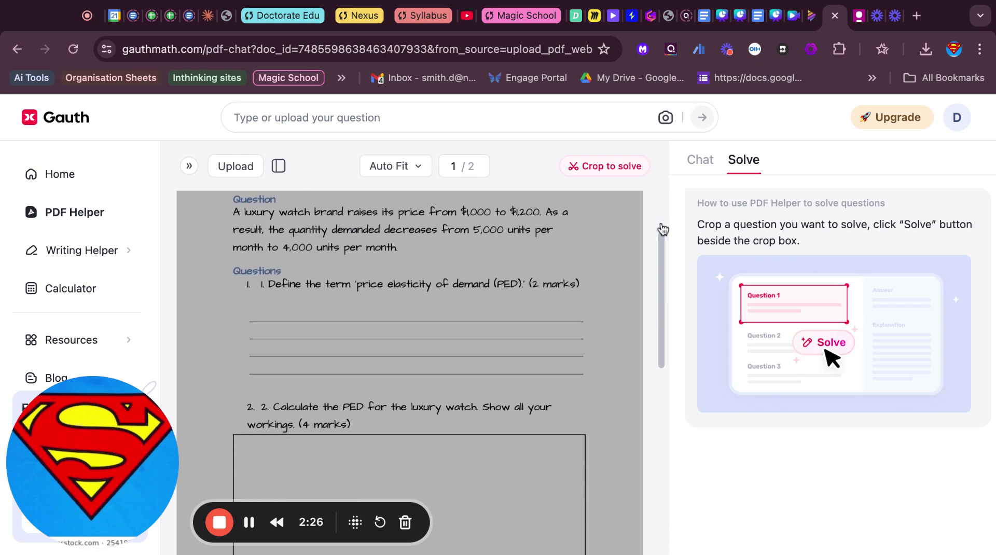
{"action": "left_click", "coordinate": [604, 167]}
{"action": "left_click_drag", "start_coordinate": [212, 195], "coordinate": [614, 442]}
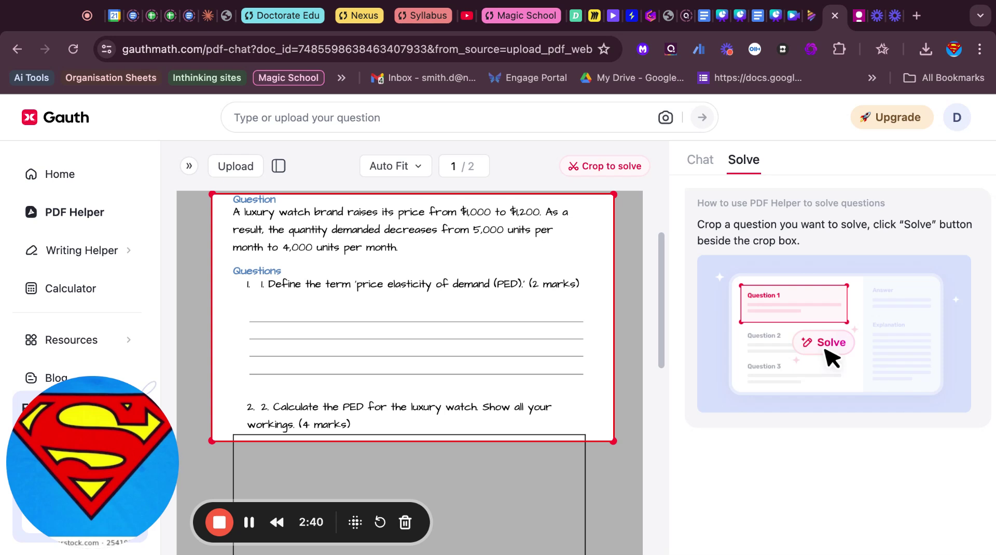
{"action": "left_click_drag", "start_coordinate": [614, 442], "coordinate": [618, 442]}
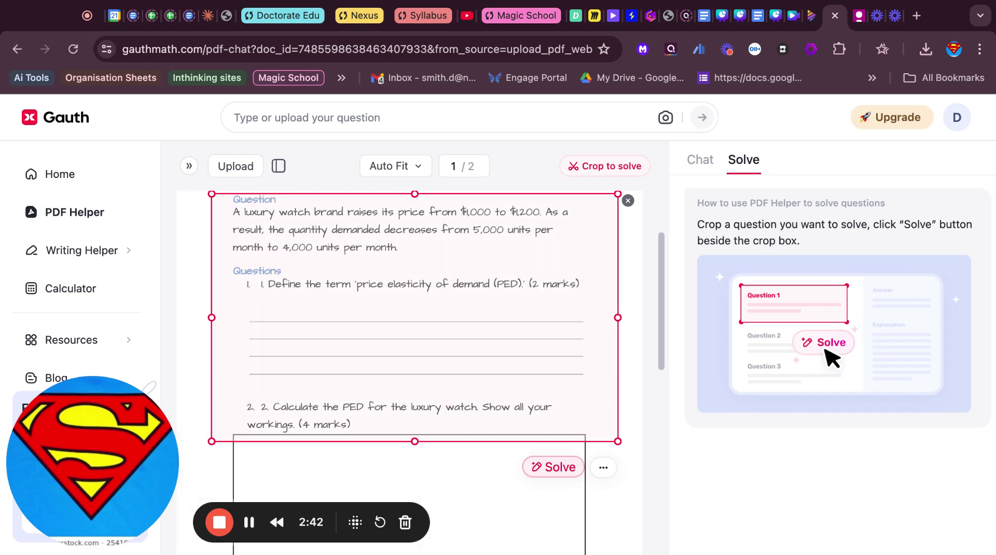
{"action": "left_click", "coordinate": [556, 467]}
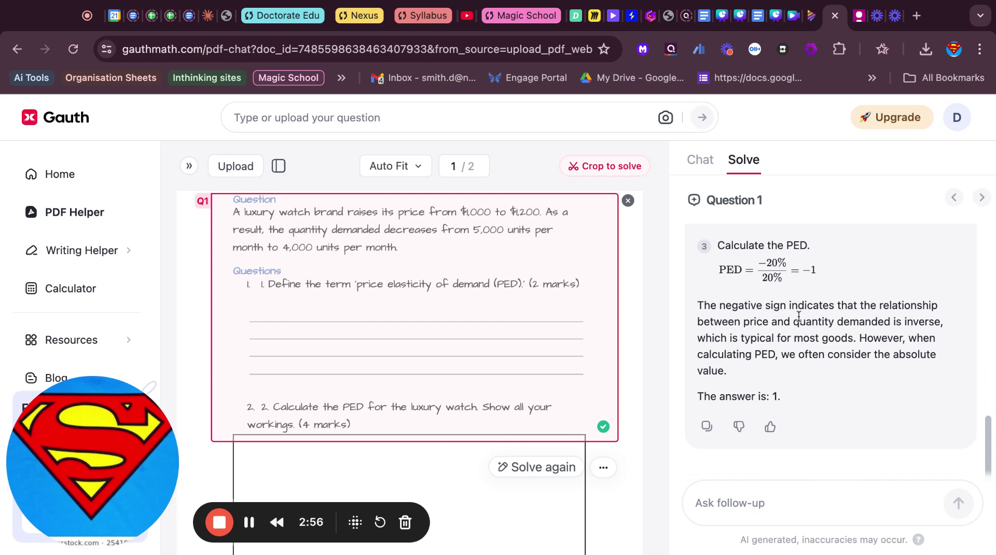
Review Gauth's solution to the luxury watch question, from the definition of price elasticity of demand through the worked PED calculation
{"action": "scroll", "coordinate": [799, 317], "scroll_direction": "up", "scroll_amount": 3}
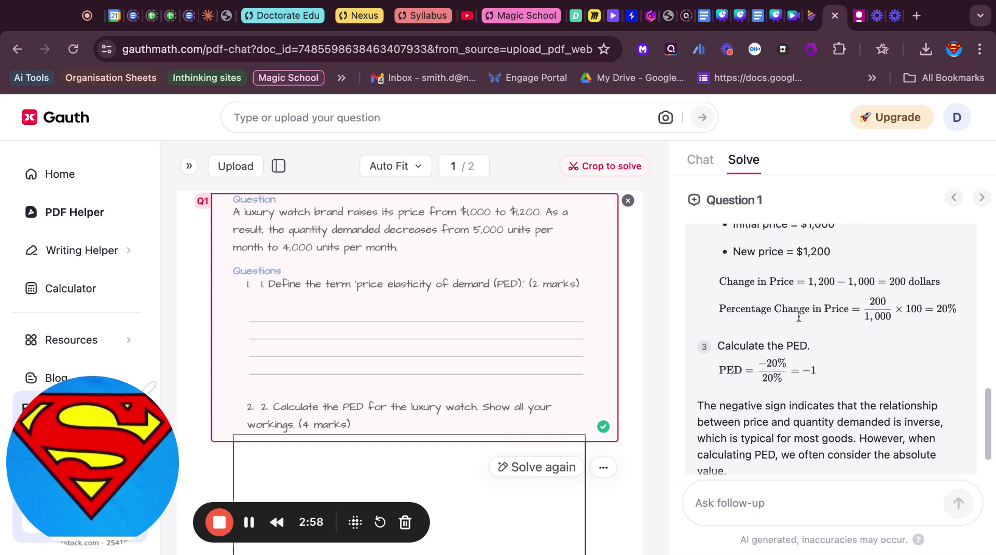
{"action": "scroll", "coordinate": [831, 353], "scroll_direction": "up", "scroll_amount": 5}
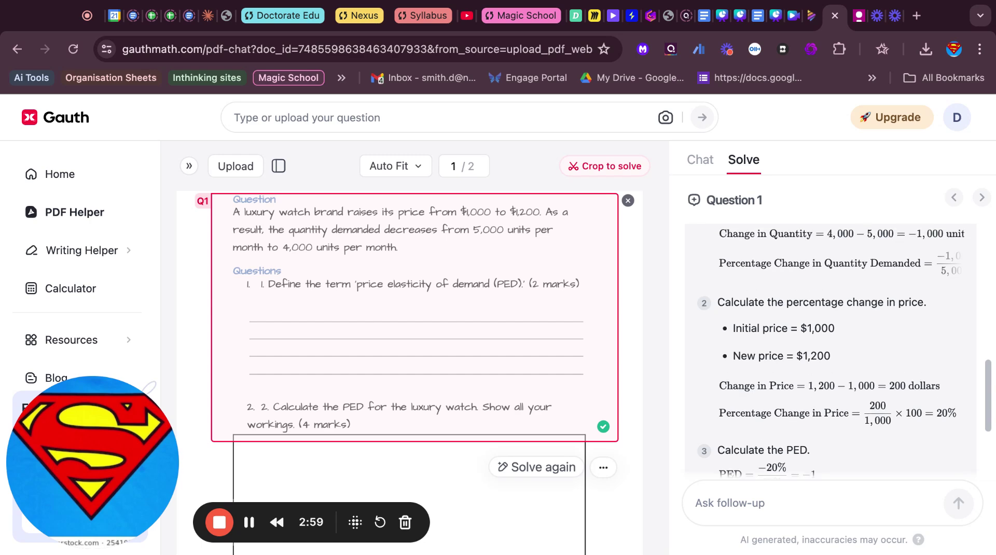
{"action": "scroll", "coordinate": [831, 353], "scroll_direction": "up", "scroll_amount": 6}
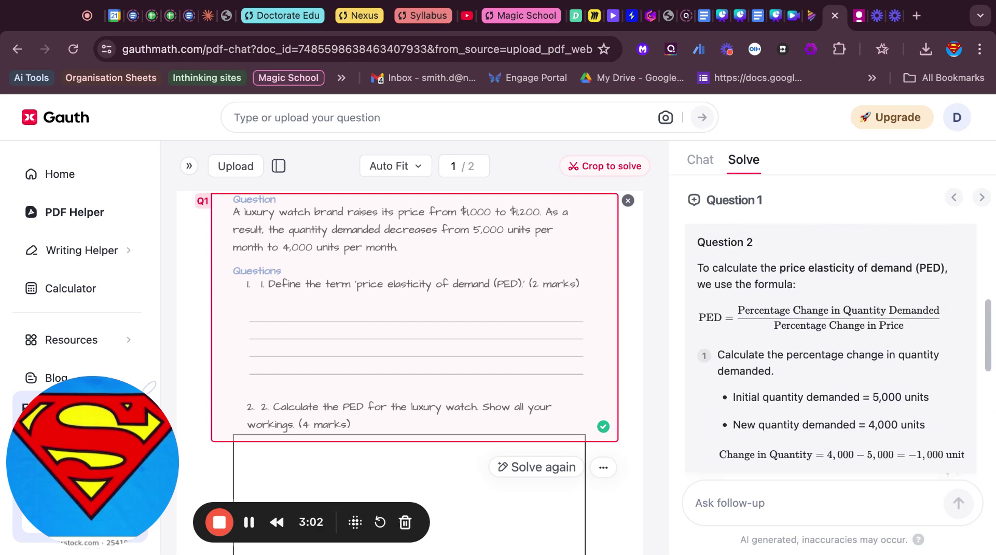
{"action": "scroll", "coordinate": [830, 343], "scroll_direction": "up", "scroll_amount": 4}
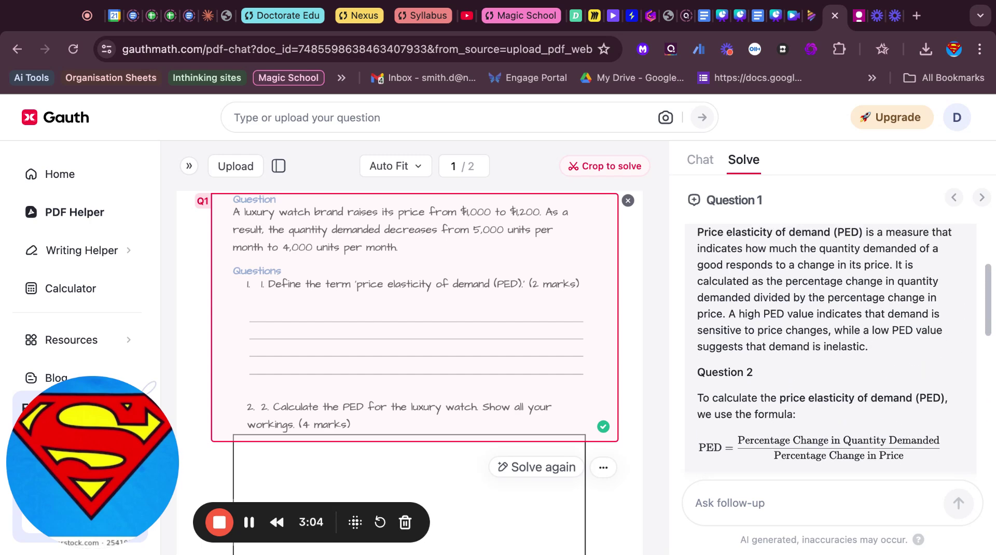
{"action": "scroll", "coordinate": [831, 343], "scroll_direction": "up", "scroll_amount": 1}
{"action": "scroll", "coordinate": [830, 343], "scroll_direction": "down", "scroll_amount": 2}
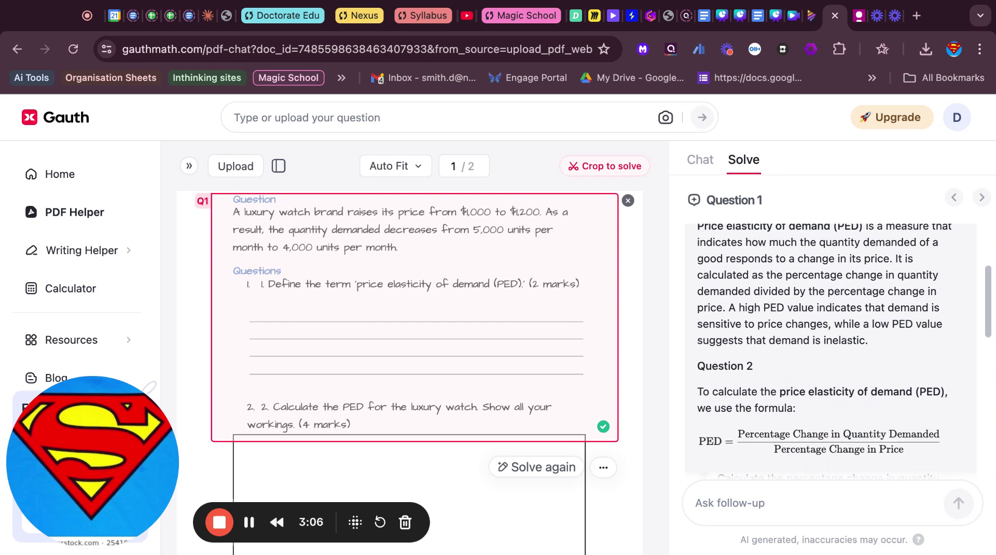
{"action": "scroll", "coordinate": [830, 343], "scroll_direction": "down", "scroll_amount": 2}
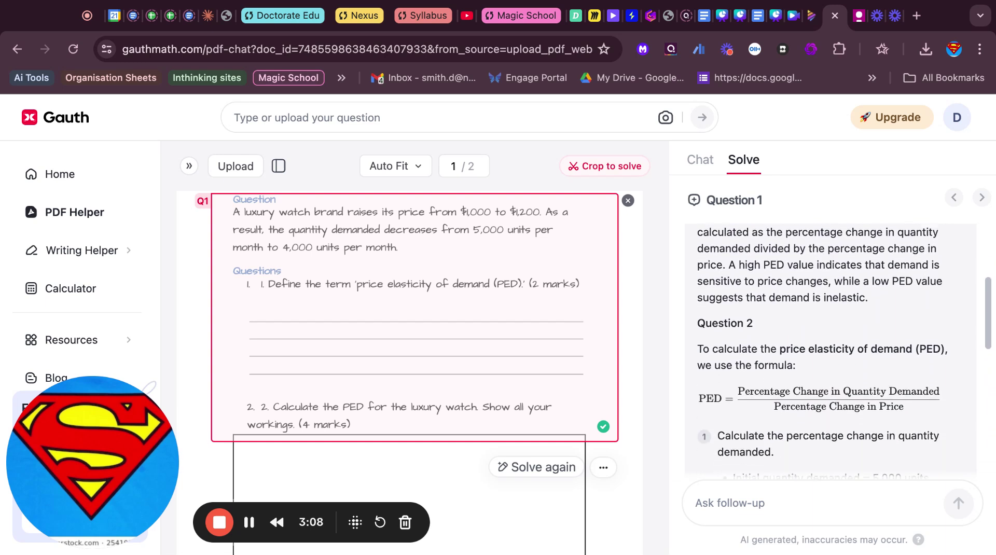
{"action": "scroll", "coordinate": [830, 348], "scroll_direction": "down", "scroll_amount": 2}
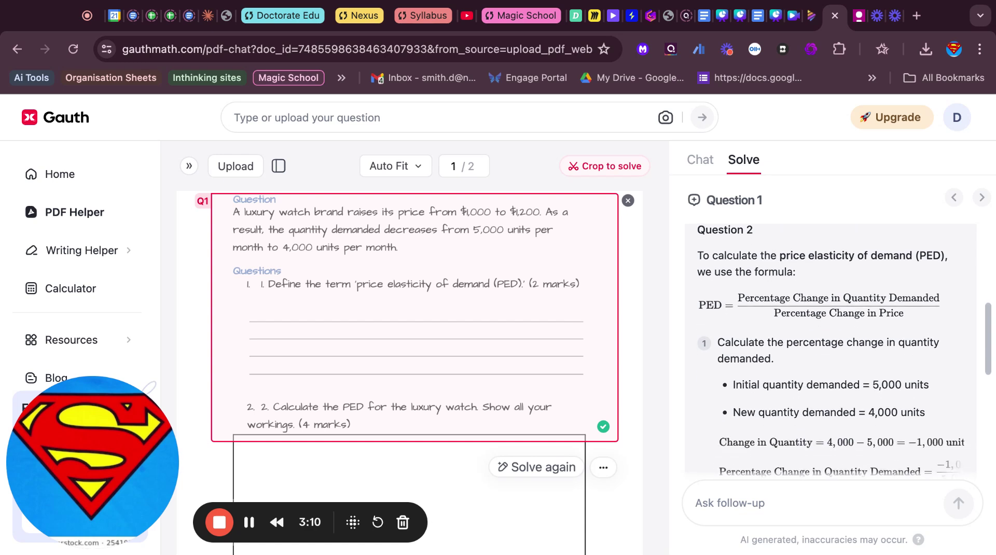
{"action": "scroll", "coordinate": [818, 255], "scroll_direction": "down", "scroll_amount": 1}
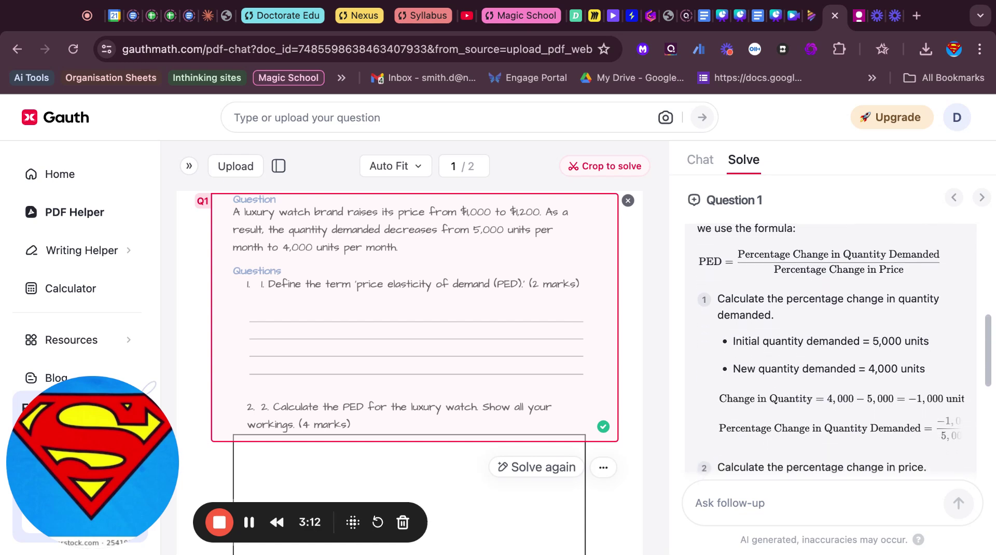
{"action": "scroll", "coordinate": [853, 292], "scroll_direction": "down", "scroll_amount": 3}
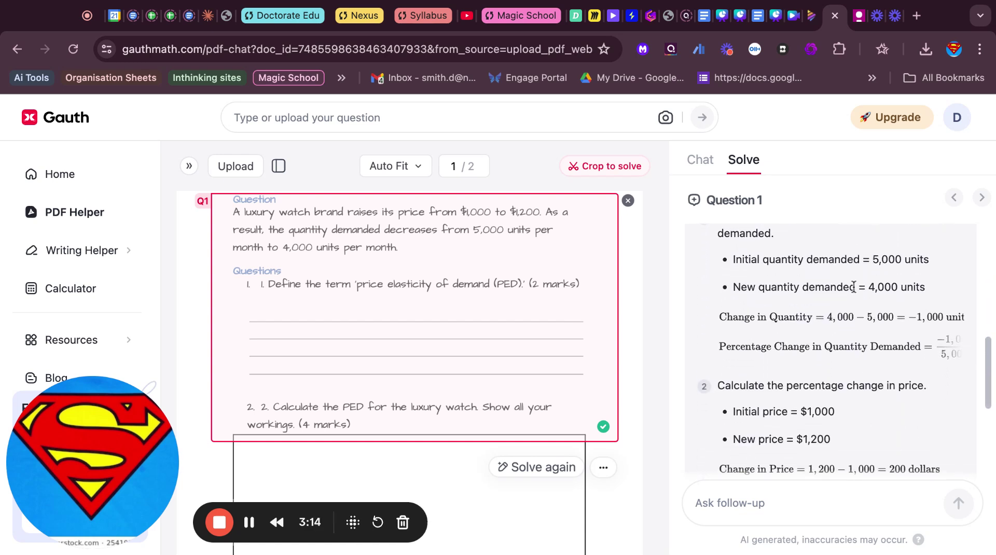
{"action": "scroll", "coordinate": [851, 295], "scroll_direction": "down", "scroll_amount": 3}
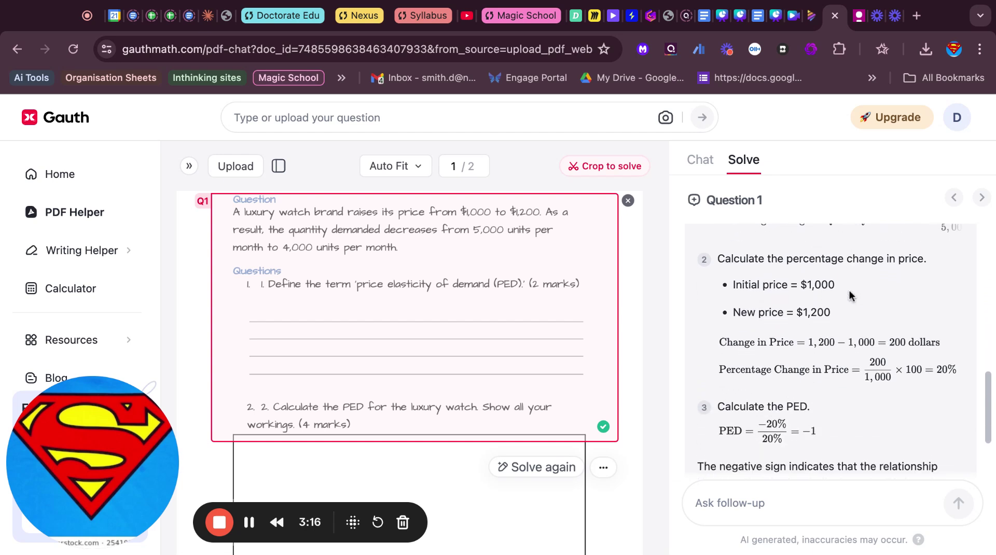
{"action": "scroll", "coordinate": [856, 312], "scroll_direction": "down", "scroll_amount": 1}
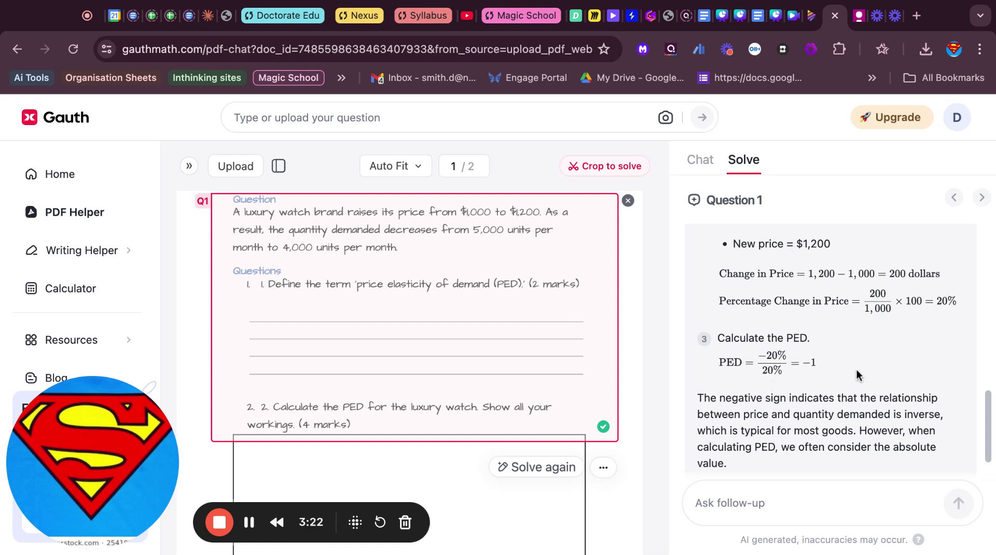
{"action": "scroll", "coordinate": [843, 410], "scroll_direction": "down", "scroll_amount": 3}
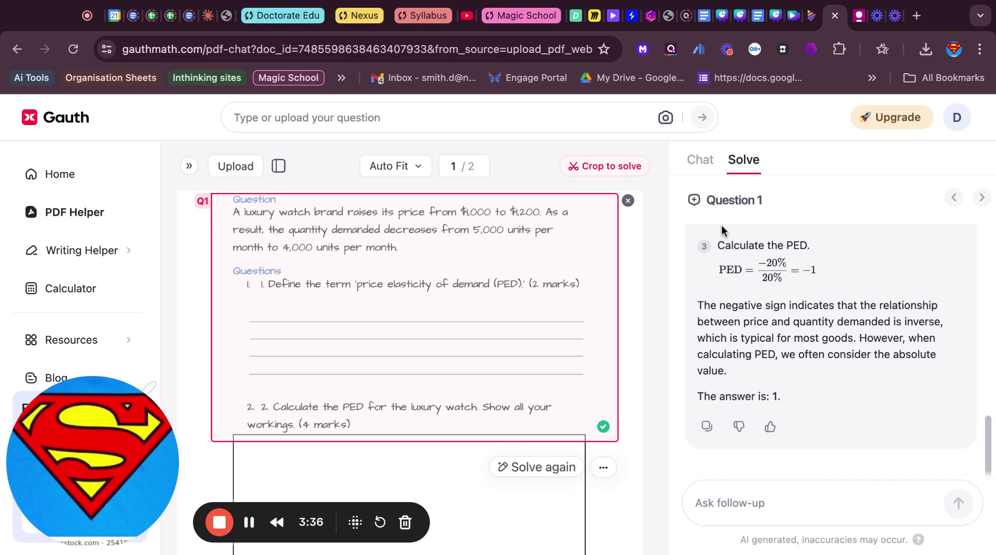
{"action": "scroll", "coordinate": [795, 283], "scroll_direction": "up", "scroll_amount": 10}
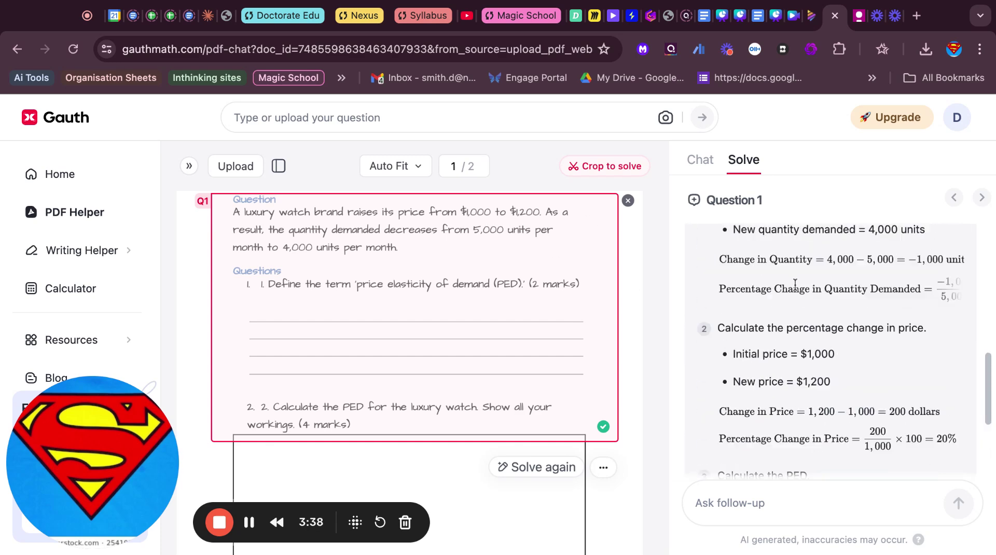
{"action": "scroll", "coordinate": [795, 285], "scroll_direction": "down", "scroll_amount": 8}
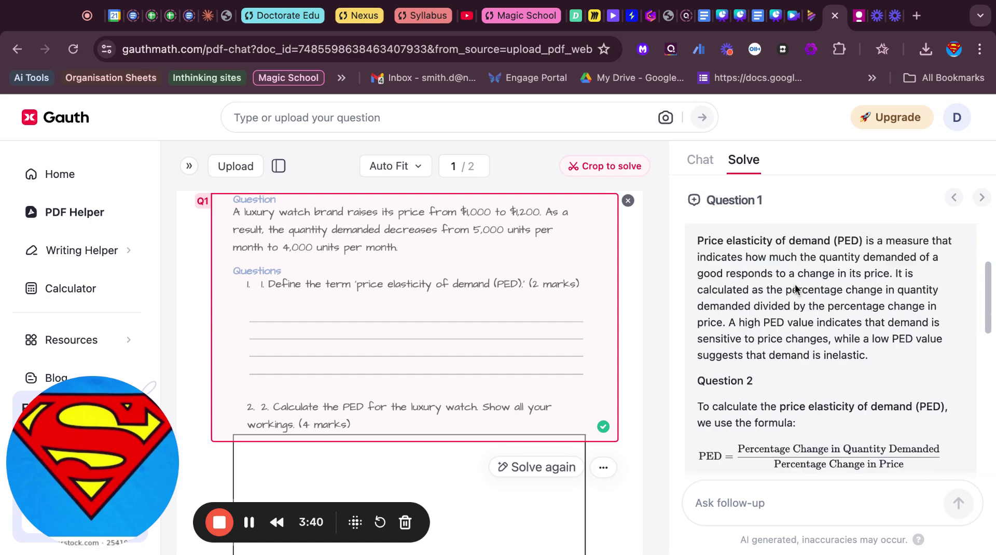
{"action": "scroll", "coordinate": [795, 284], "scroll_direction": "down", "scroll_amount": 3}
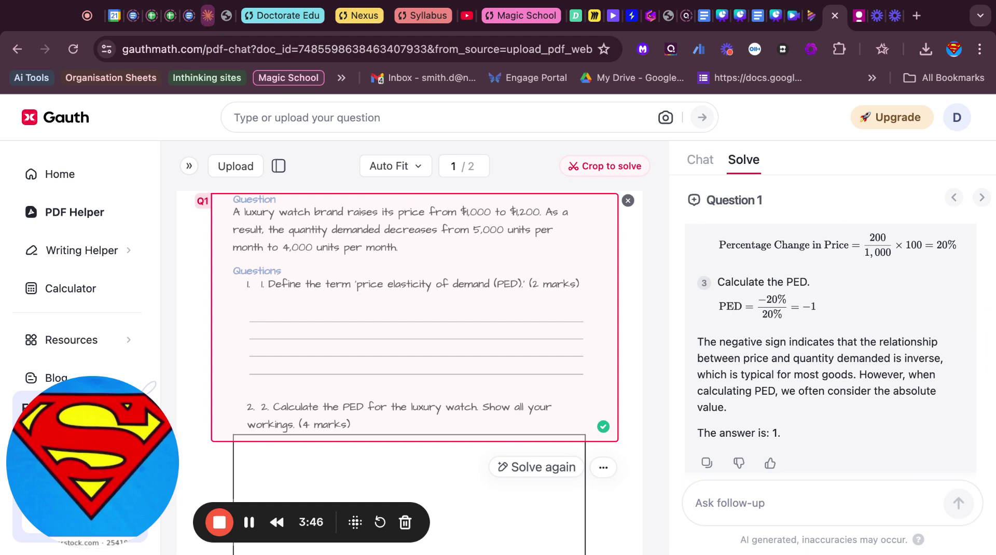
Switch to Claude and open the recent chat "Solving Price Elasticity of Demand Questions" at its first message
{"action": "left_click", "coordinate": [208, 16]}
{"action": "mouse_move", "coordinate": [18, 120]}
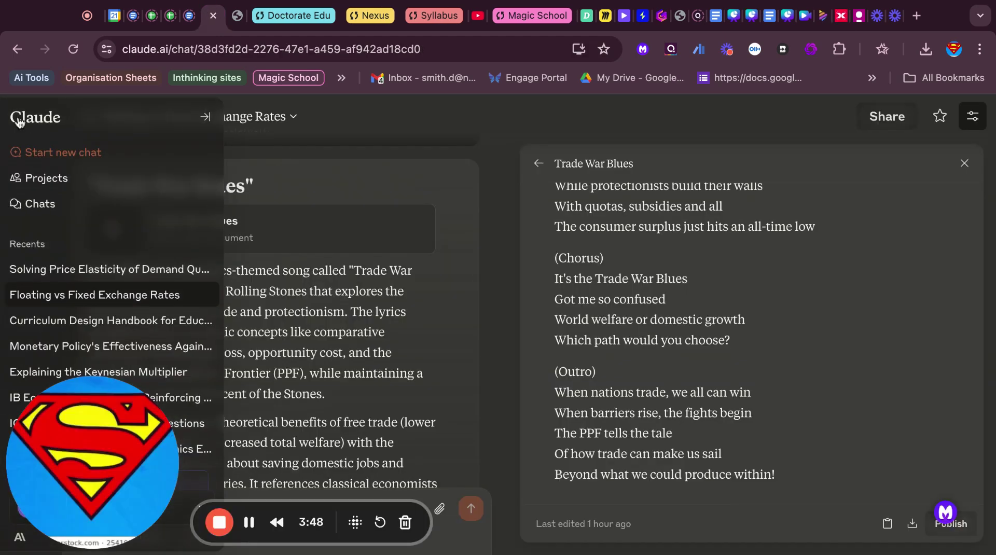
{"action": "left_click", "coordinate": [63, 269]}
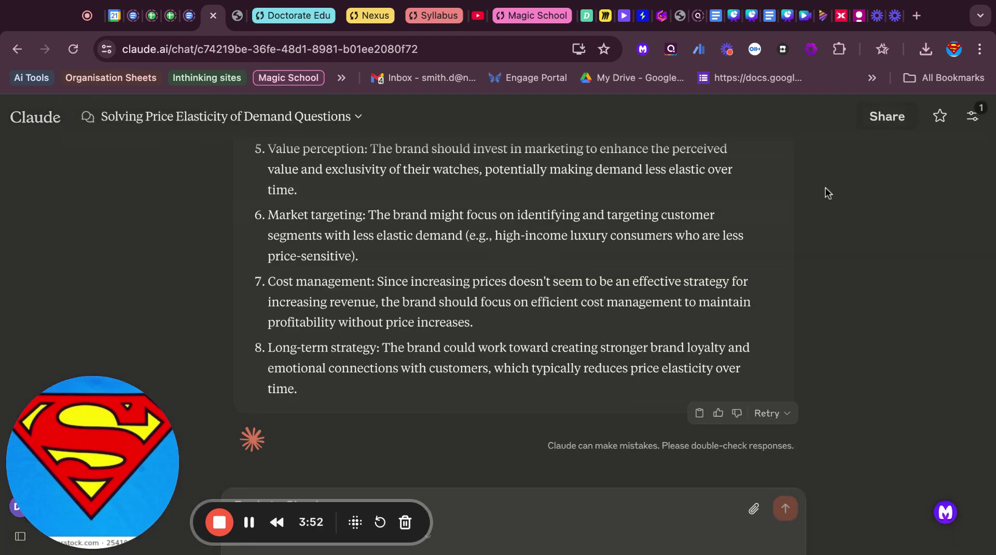
{"action": "scroll", "coordinate": [659, 196], "scroll_direction": "up", "scroll_amount": 20}
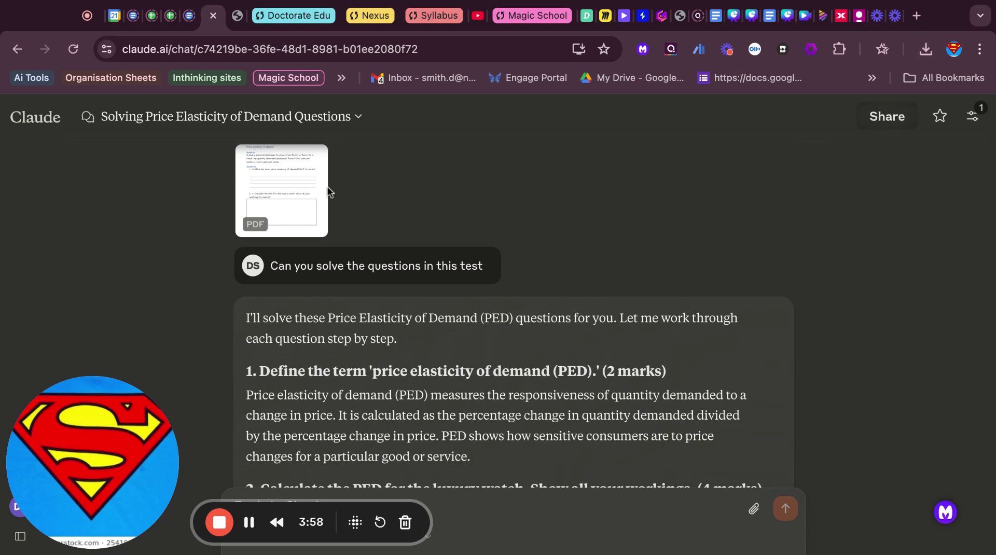
Examine Claude's answers to questions 1 and 2, comparing the PED definition and each step of the luxury watch calculation
{"action": "scroll", "coordinate": [563, 185], "scroll_direction": "down", "scroll_amount": 2}
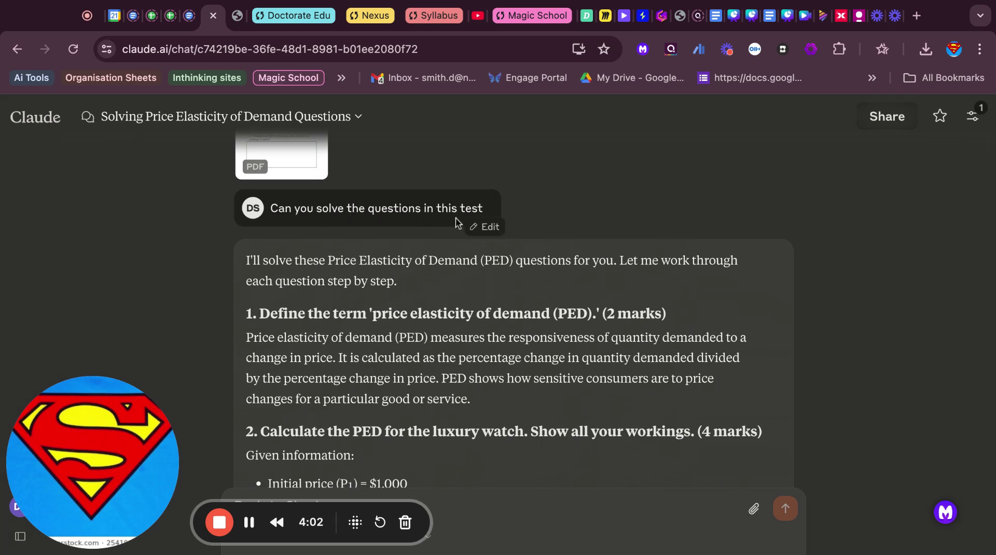
{"action": "scroll", "coordinate": [611, 244], "scroll_direction": "down", "scroll_amount": 3}
{"action": "scroll", "coordinate": [612, 238], "scroll_direction": "down", "scroll_amount": 3}
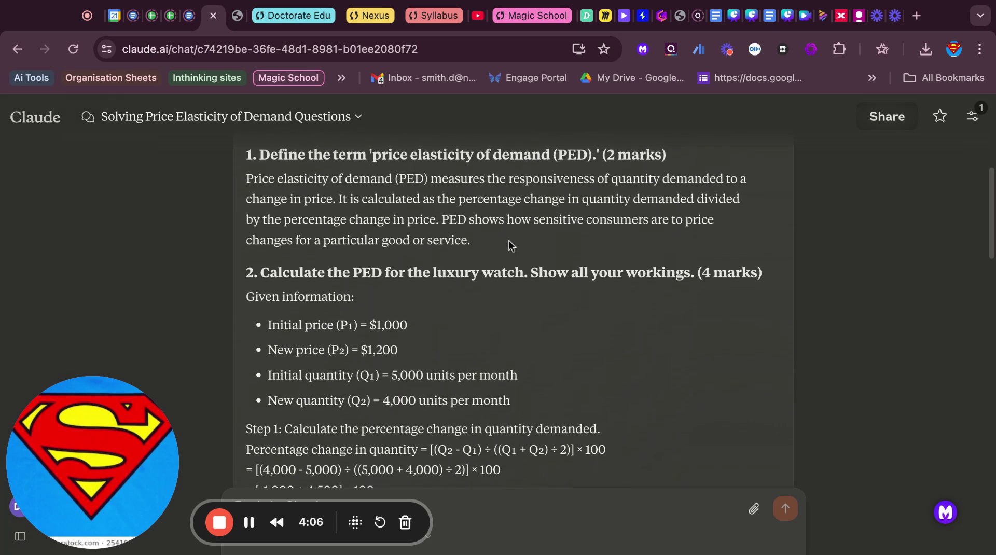
{"action": "scroll", "coordinate": [509, 241], "scroll_direction": "down", "scroll_amount": 3}
{"action": "scroll", "coordinate": [512, 241], "scroll_direction": "down", "scroll_amount": 3}
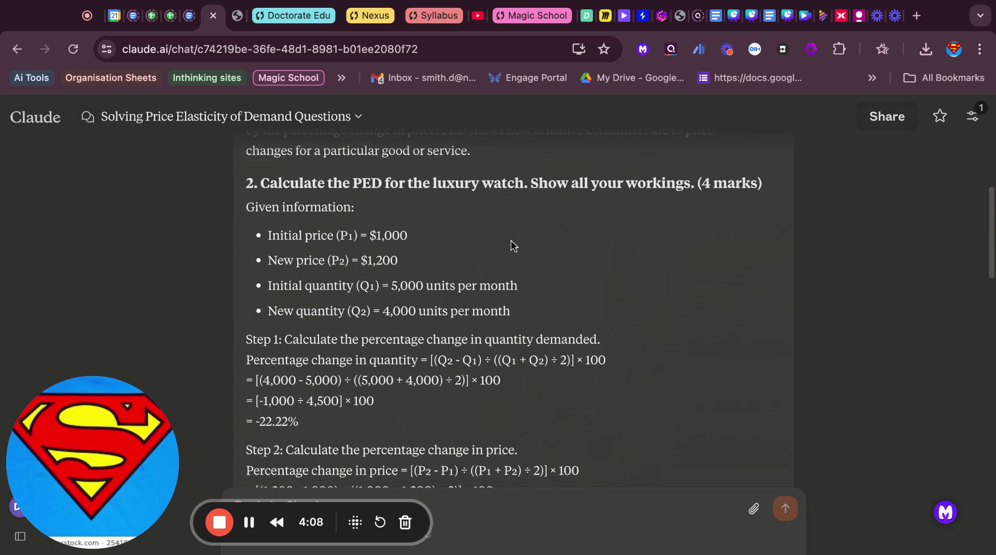
{"action": "scroll", "coordinate": [511, 241], "scroll_direction": "up", "scroll_amount": 5}
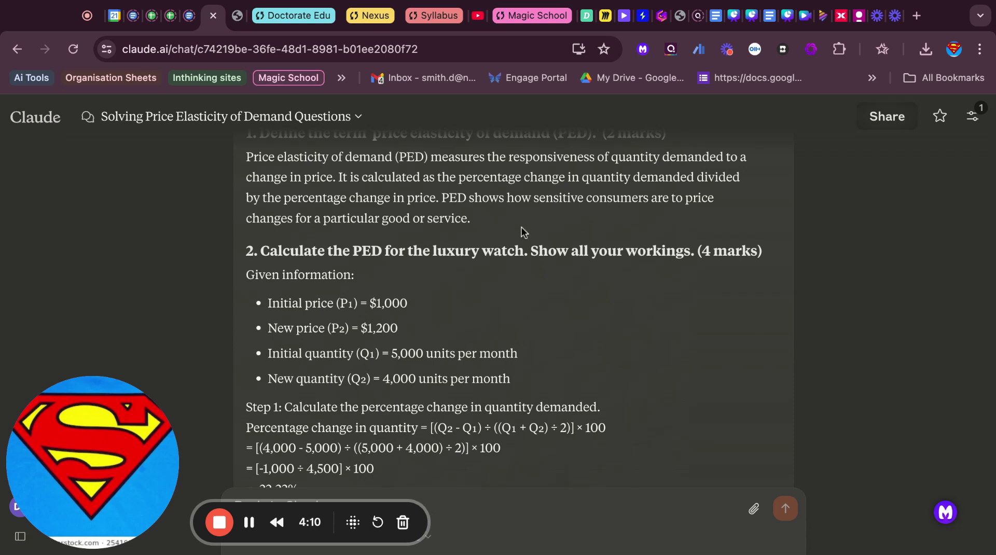
{"action": "scroll", "coordinate": [485, 255], "scroll_direction": "down", "scroll_amount": 3}
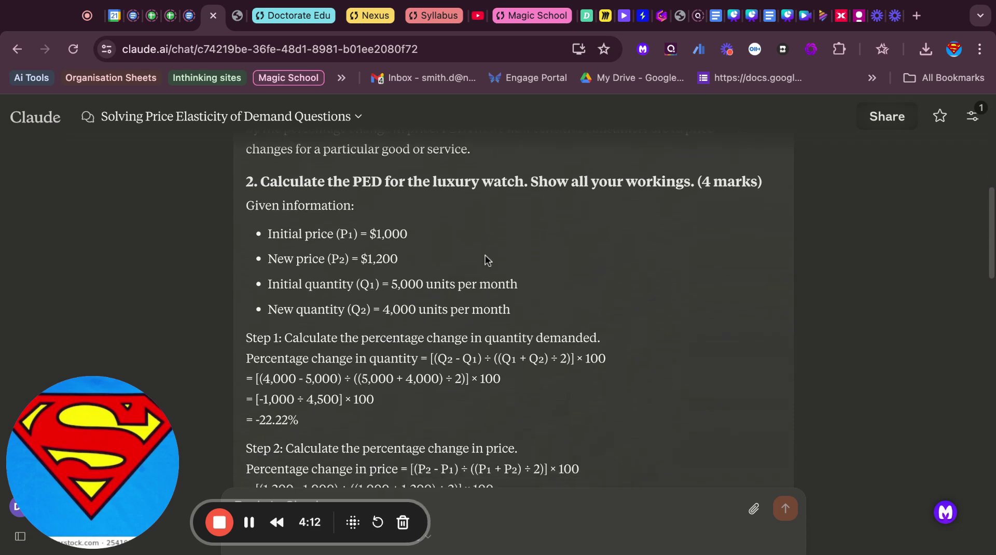
{"action": "scroll", "coordinate": [631, 230], "scroll_direction": "down", "scroll_amount": 3}
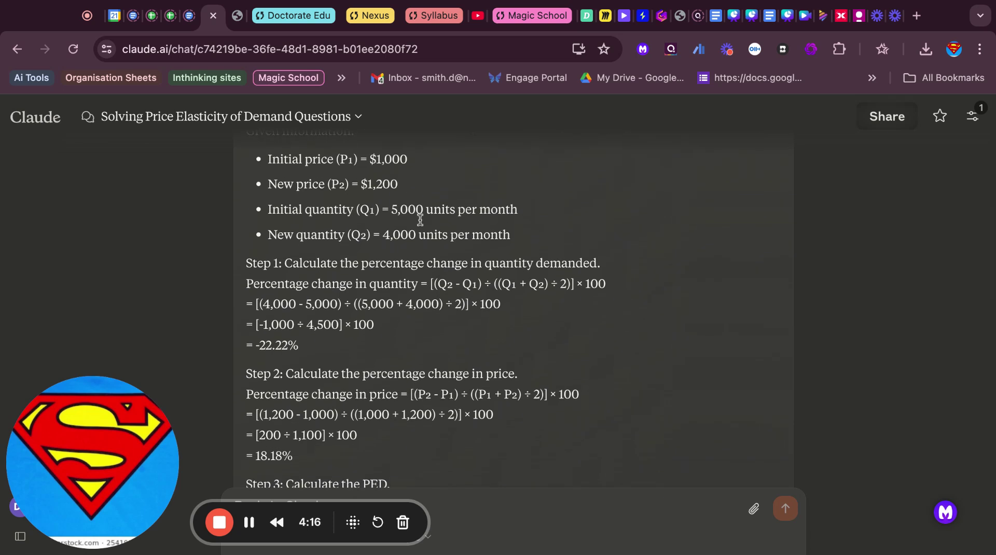
{"action": "scroll", "coordinate": [500, 274], "scroll_direction": "down", "scroll_amount": 3}
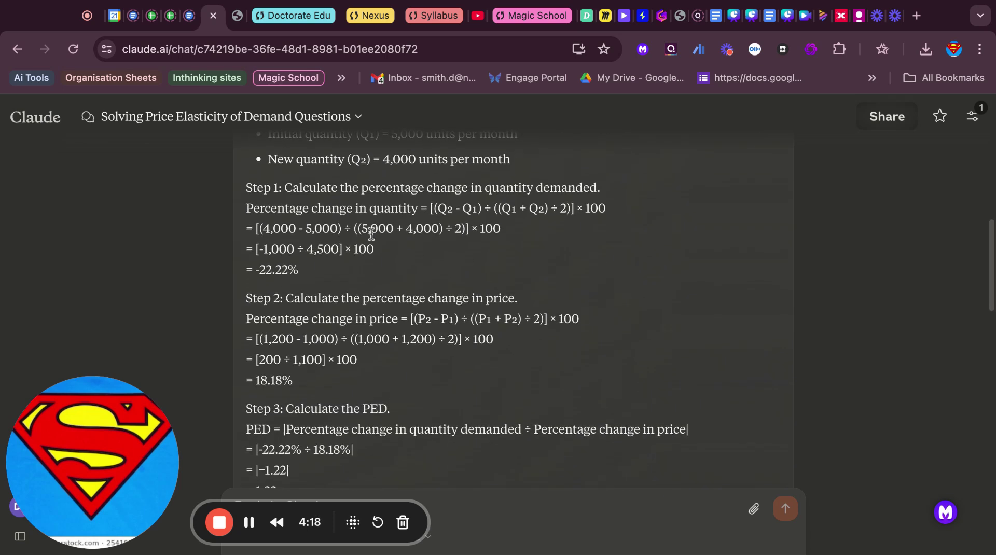
{"action": "scroll", "coordinate": [517, 245], "scroll_direction": "down", "scroll_amount": 1}
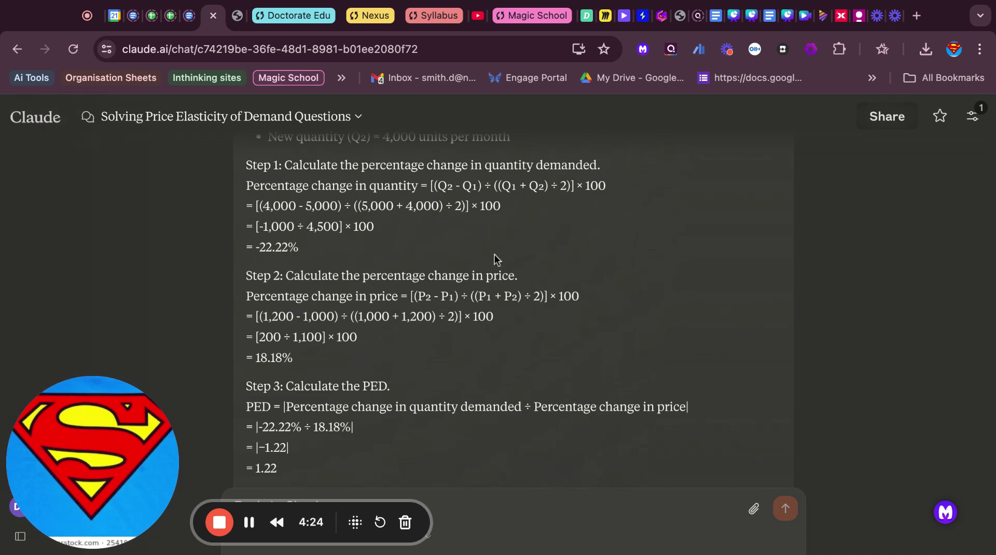
{"action": "scroll", "coordinate": [497, 259], "scroll_direction": "down", "scroll_amount": 1}
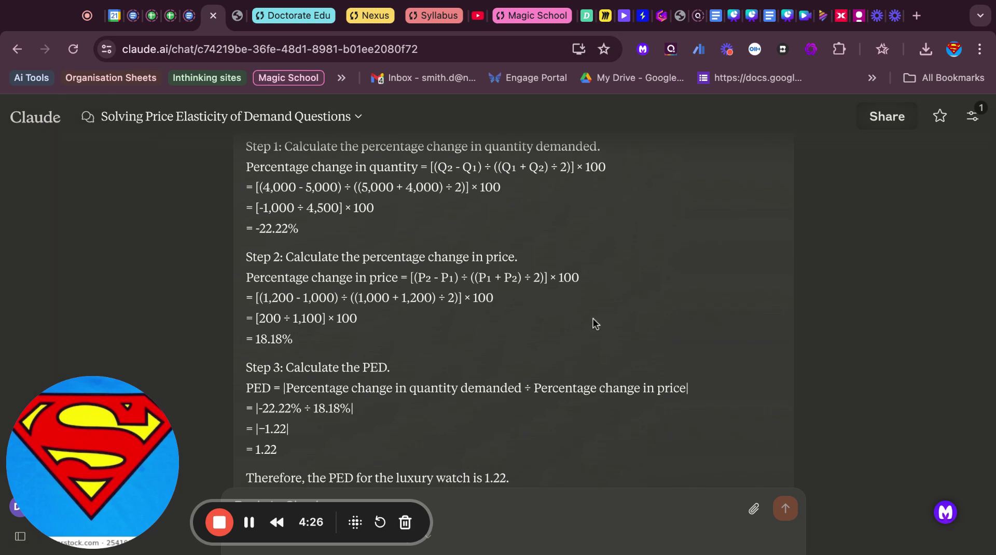
{"action": "scroll", "coordinate": [593, 319], "scroll_direction": "down", "scroll_amount": 5}
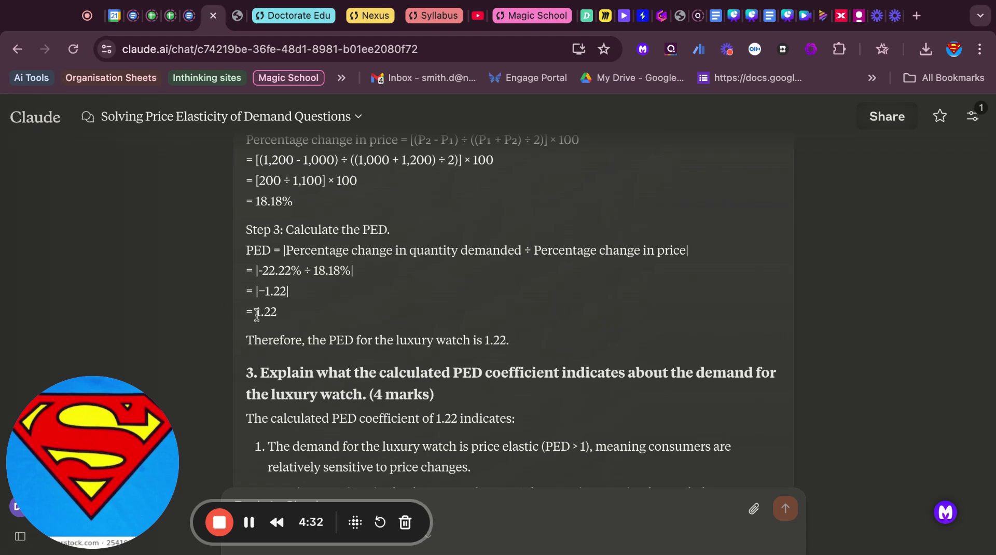
{"action": "scroll", "coordinate": [321, 294], "scroll_direction": "down", "scroll_amount": 1}
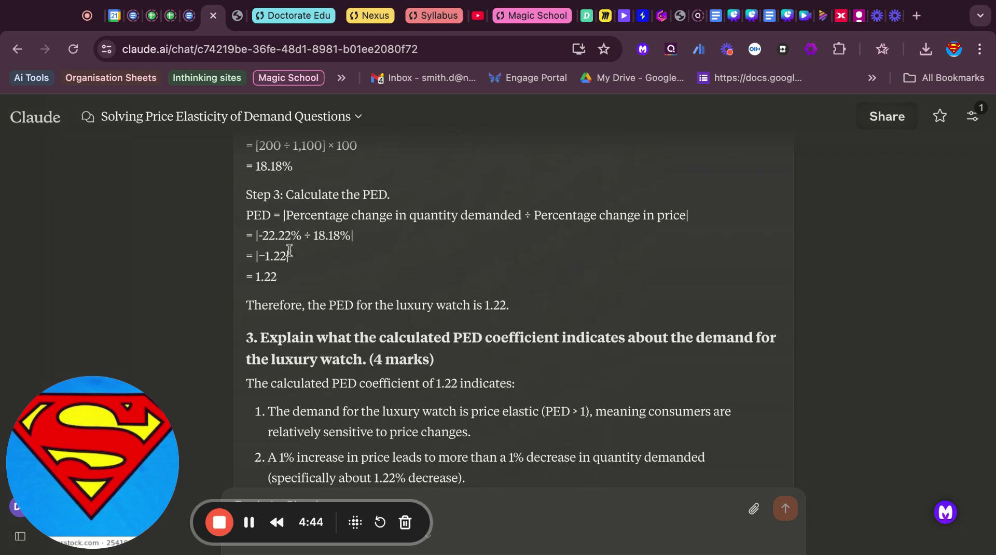
Read through Claude's answers to questions 3 and 4 on the PED coefficient and pricing strategy, and return to the chat's beginning
{"action": "scroll", "coordinate": [493, 312], "scroll_direction": "down", "scroll_amount": 3}
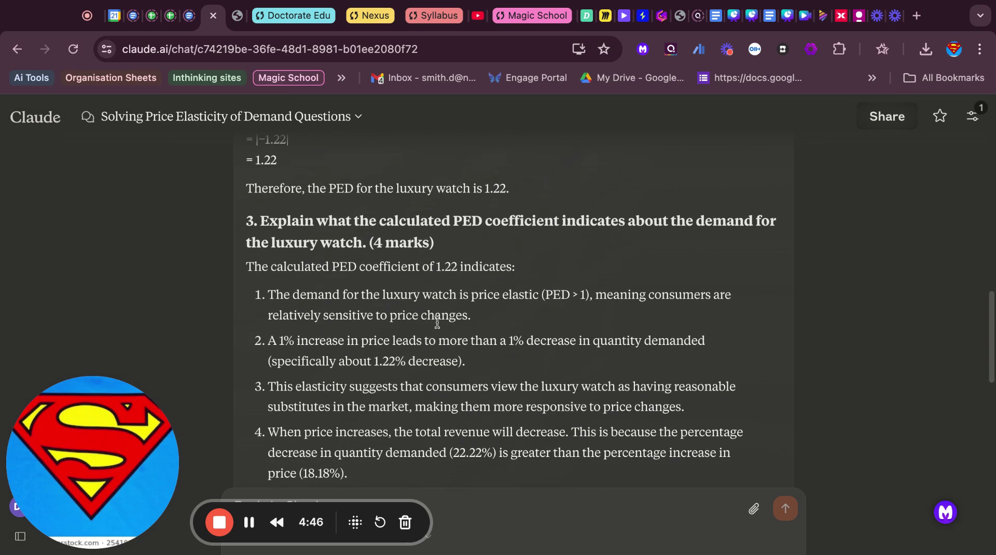
{"action": "scroll", "coordinate": [372, 308], "scroll_direction": "down", "scroll_amount": 4}
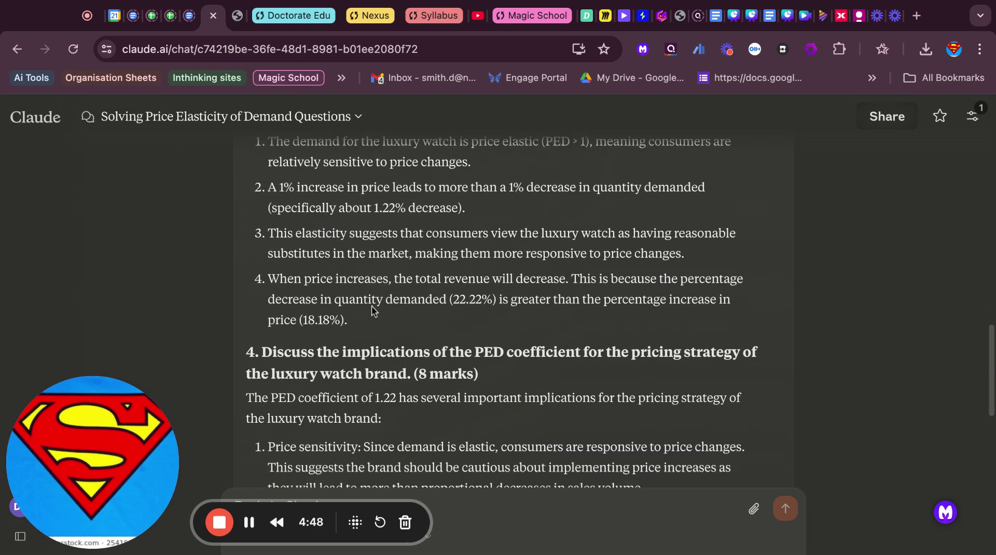
{"action": "scroll", "coordinate": [372, 307], "scroll_direction": "down", "scroll_amount": 7}
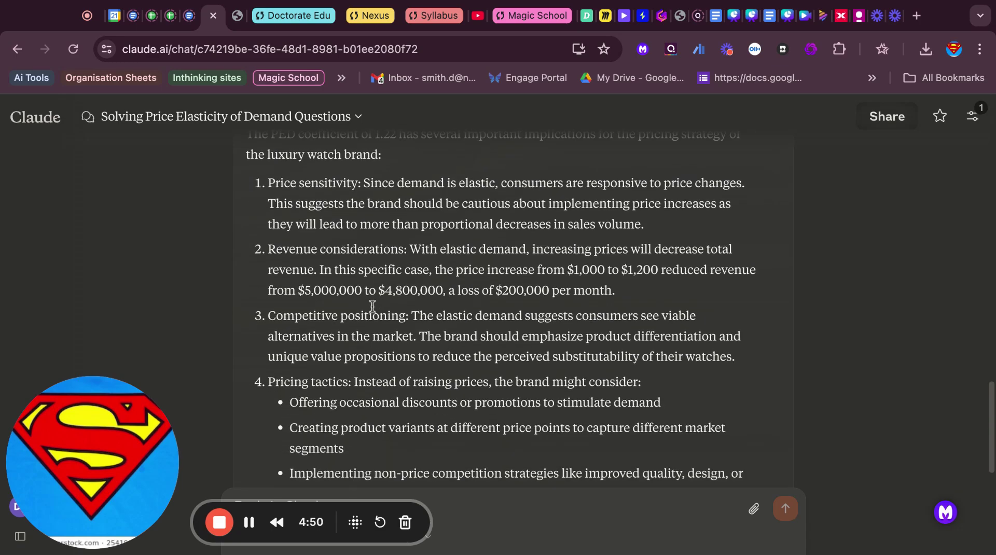
{"action": "scroll", "coordinate": [372, 306], "scroll_direction": "down", "scroll_amount": 8}
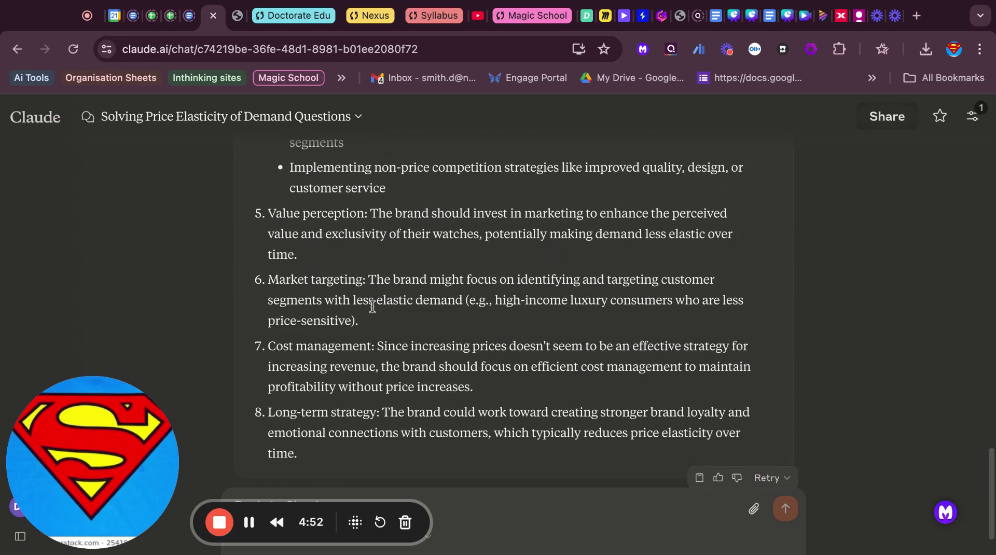
{"action": "scroll", "coordinate": [372, 306], "scroll_direction": "down", "scroll_amount": 2}
{"action": "scroll", "coordinate": [372, 307], "scroll_direction": "up", "scroll_amount": 15}
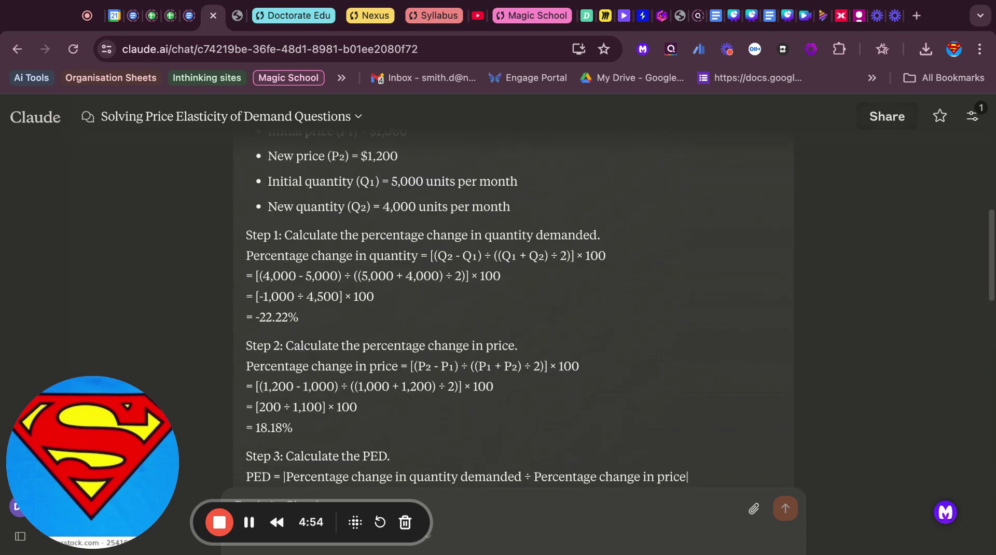
{"action": "scroll", "coordinate": [626, 202], "scroll_direction": "up", "scroll_amount": 10}
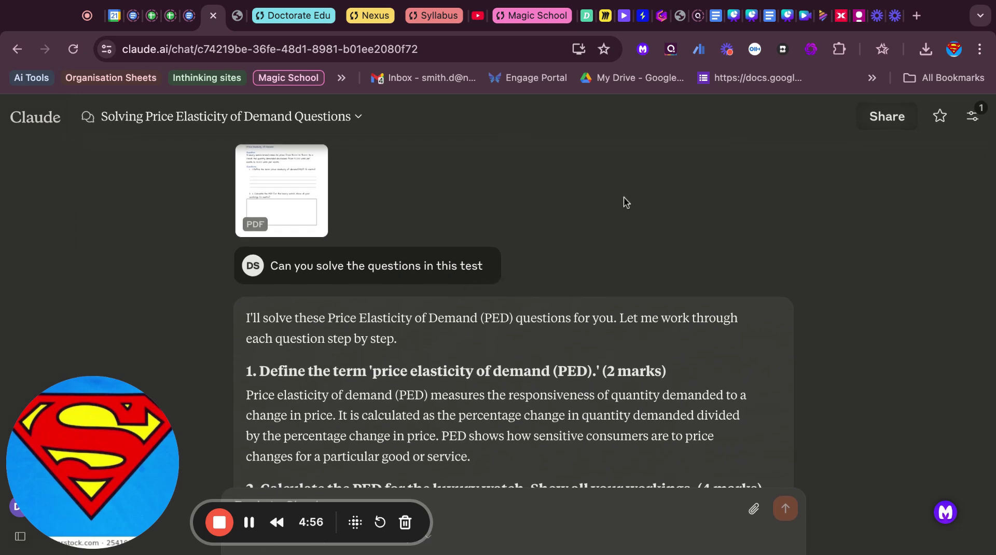
Switch to Gauth and recheck its solution to question 1, from the PED definition through the percentage changes to the PED calculation
{"action": "left_click", "coordinate": [842, 19]}
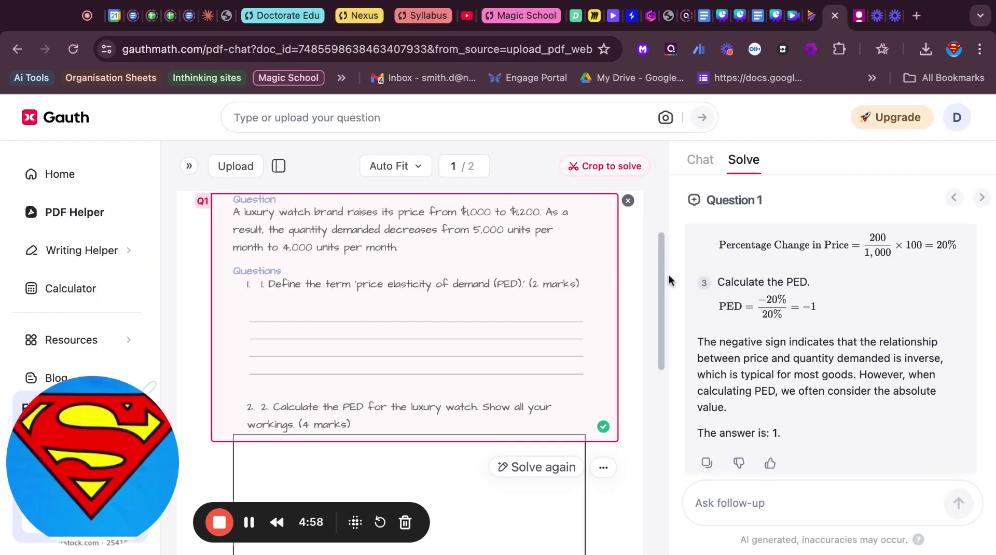
{"action": "scroll", "coordinate": [825, 322], "scroll_direction": "down", "scroll_amount": 2}
{"action": "scroll", "coordinate": [838, 319], "scroll_direction": "up", "scroll_amount": 9}
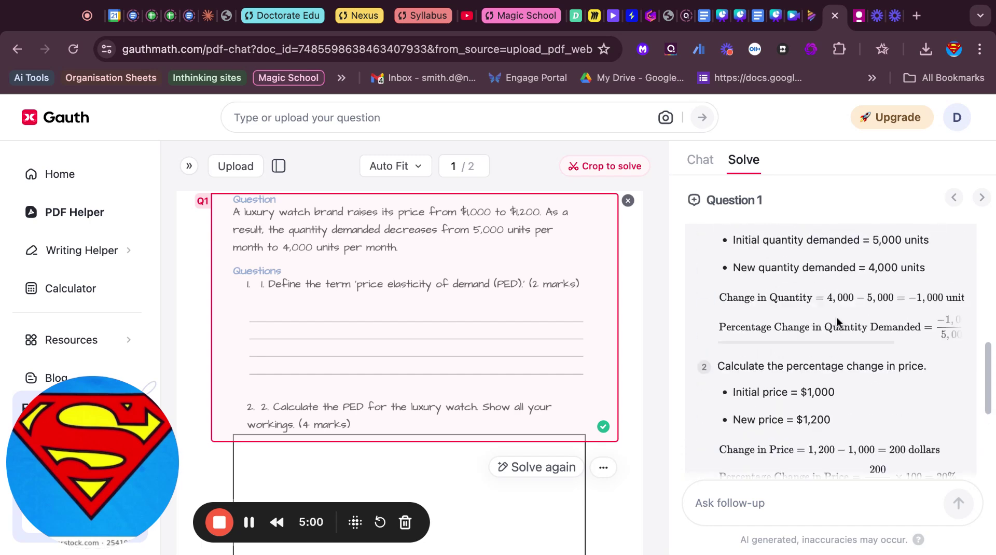
{"action": "scroll", "coordinate": [838, 319], "scroll_direction": "up", "scroll_amount": 5}
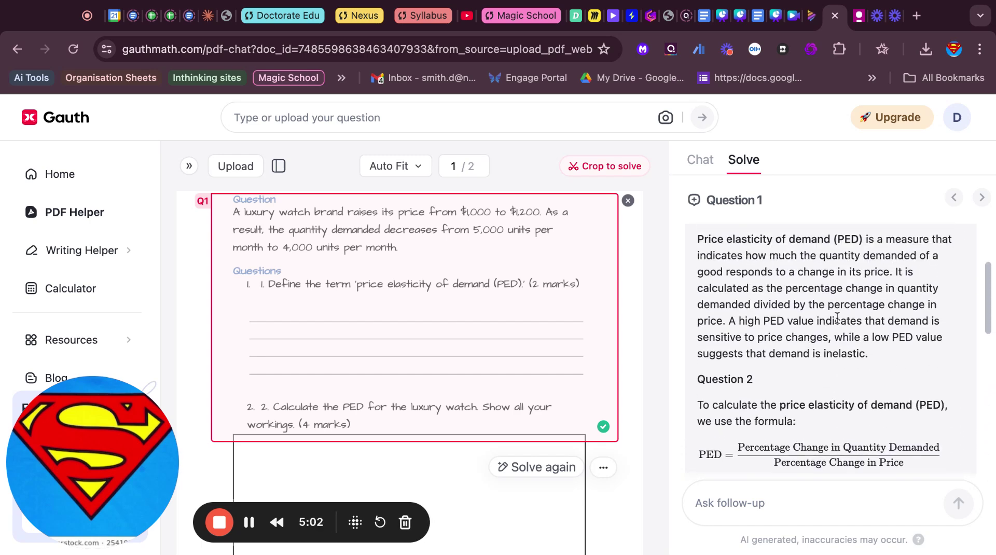
{"action": "scroll", "coordinate": [830, 350], "scroll_direction": "down", "scroll_amount": 12}
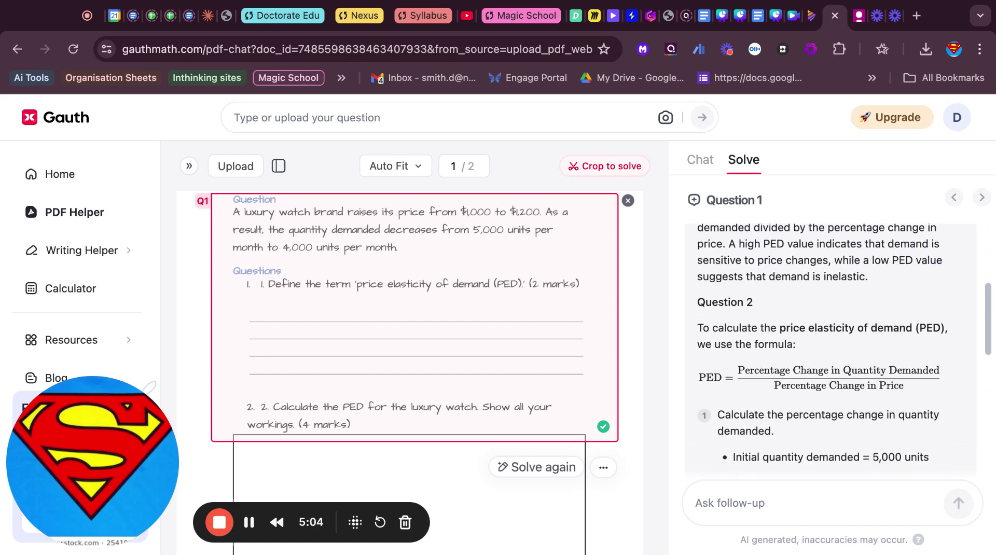
{"action": "scroll", "coordinate": [816, 314], "scroll_direction": "down", "scroll_amount": 4}
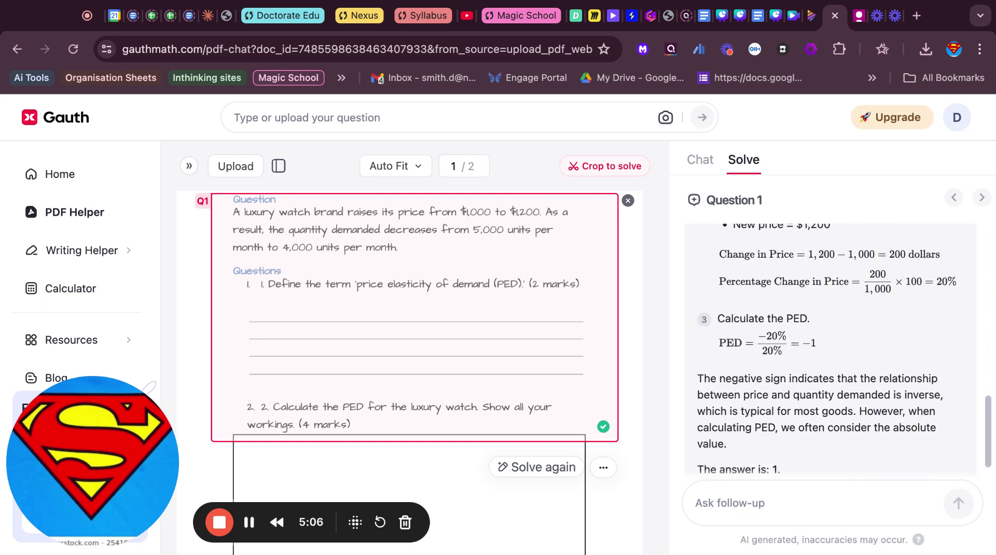
{"action": "scroll", "coordinate": [816, 314], "scroll_direction": "up", "scroll_amount": 4}
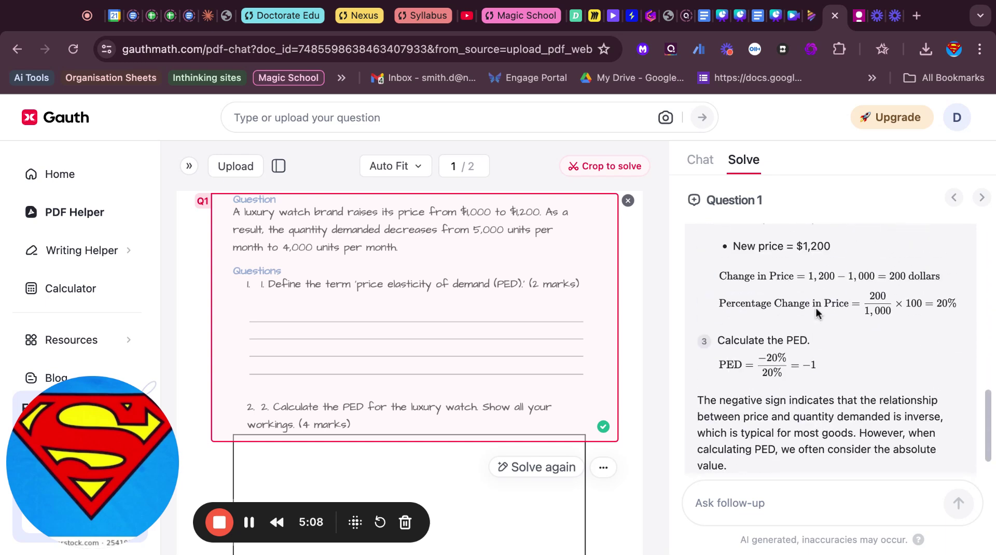
Solve question 4 on page 2 of the paper, about the PED coefficient's implications for the luxury watch brand's pricing strategy
{"action": "scroll", "coordinate": [621, 313], "scroll_direction": "down", "scroll_amount": 10}
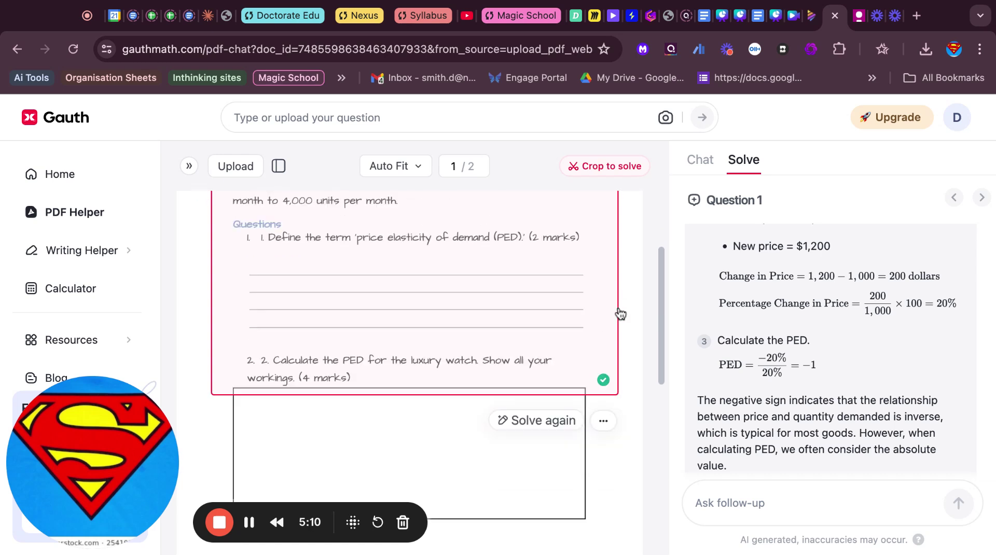
{"action": "scroll", "coordinate": [621, 310], "scroll_direction": "down", "scroll_amount": 3}
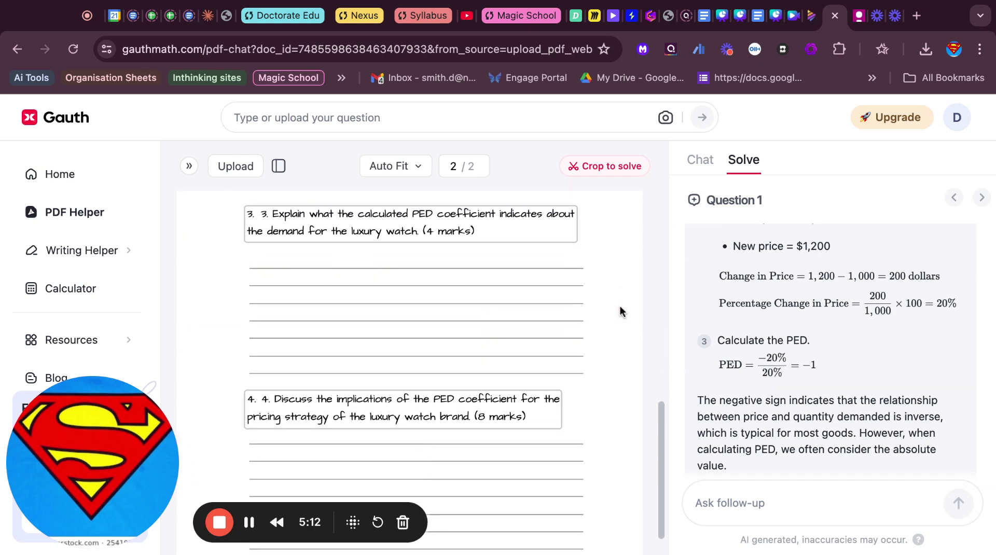
{"action": "scroll", "coordinate": [622, 311], "scroll_direction": "down", "scroll_amount": 3}
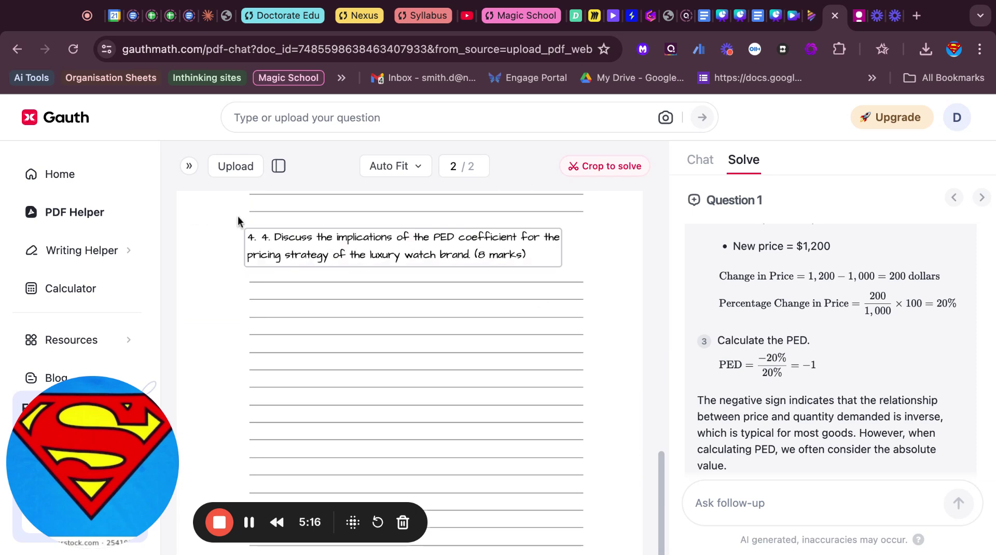
{"action": "left_click", "coordinate": [250, 235]}
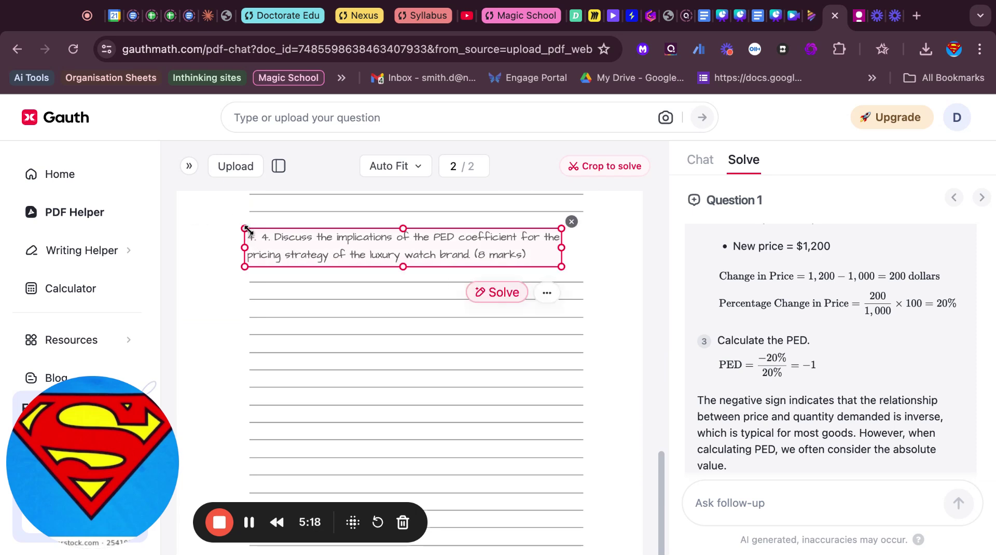
{"action": "left_click", "coordinate": [496, 294]}
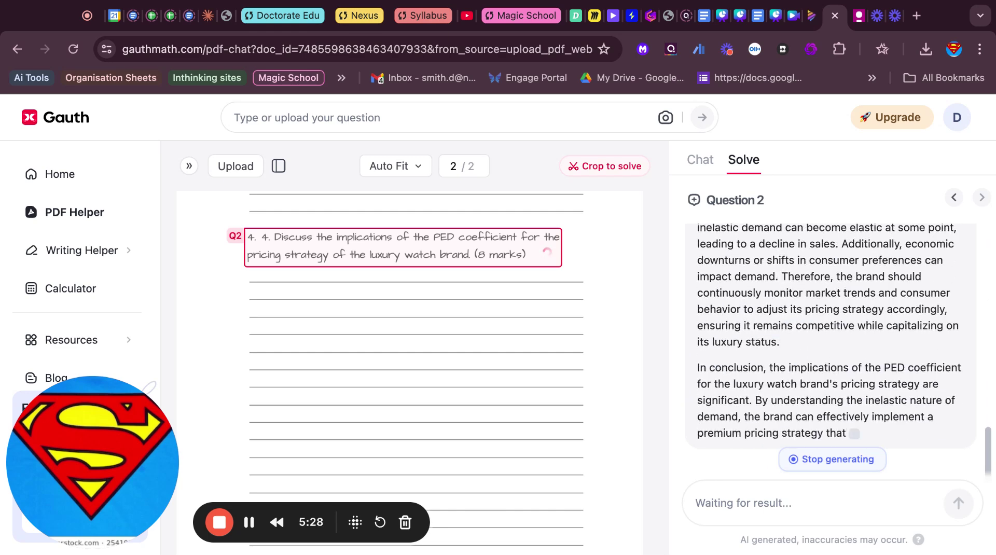
Read through the question 4 solution, covering pricing strategy and revenue maximization, market positioning, and potential risks
{"action": "scroll", "coordinate": [831, 348], "scroll_direction": "up", "scroll_amount": 17}
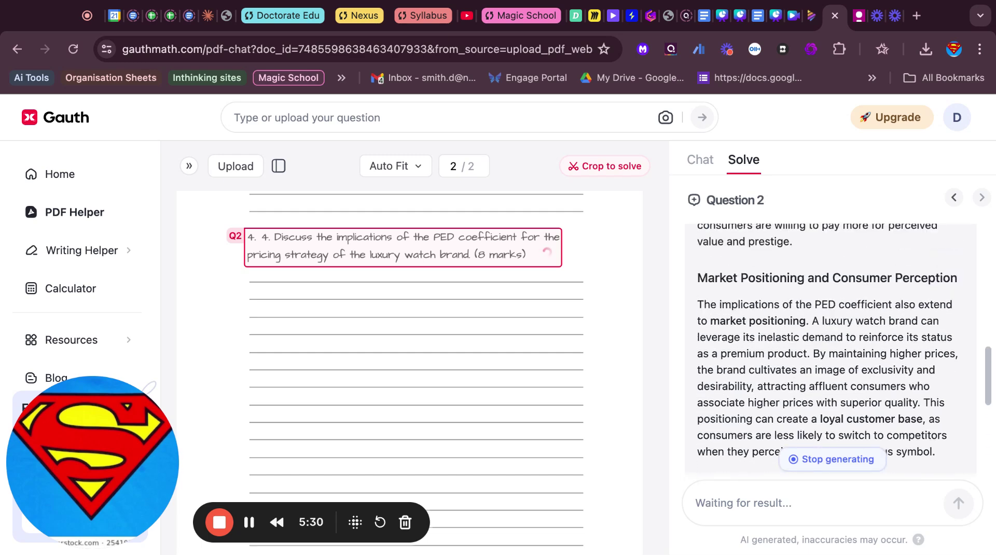
{"action": "scroll", "coordinate": [832, 347], "scroll_direction": "down", "scroll_amount": 4}
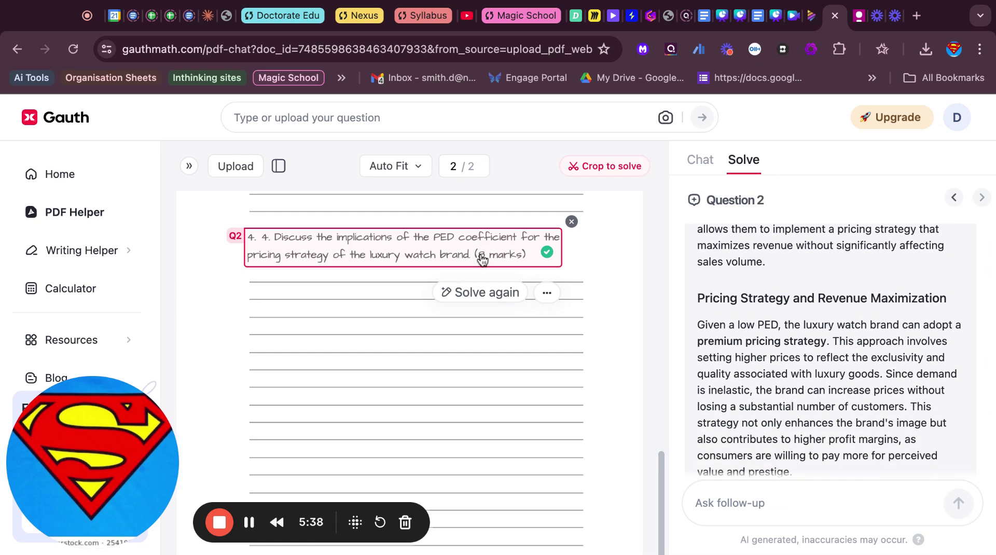
{"action": "scroll", "coordinate": [814, 327], "scroll_direction": "down", "scroll_amount": 5}
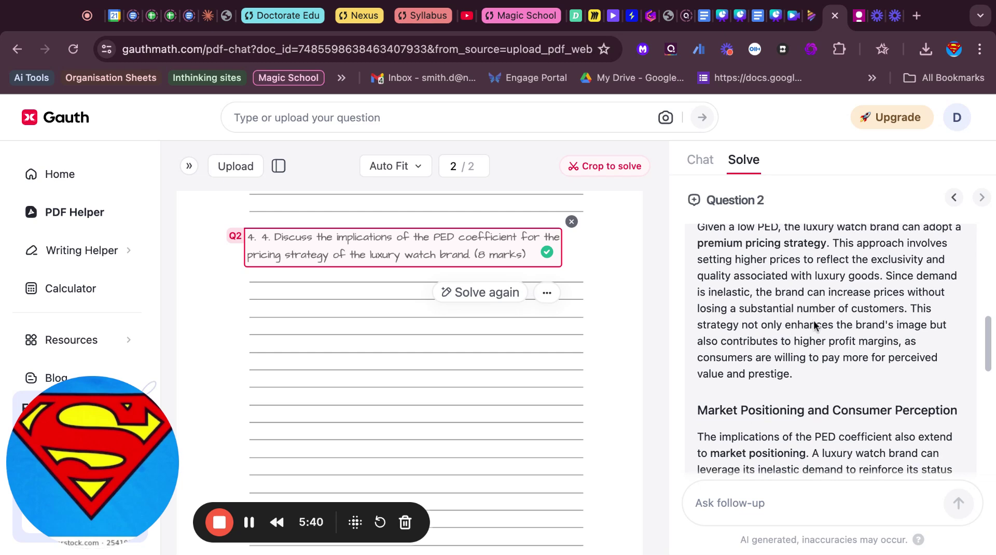
{"action": "scroll", "coordinate": [771, 321], "scroll_direction": "down", "scroll_amount": 1}
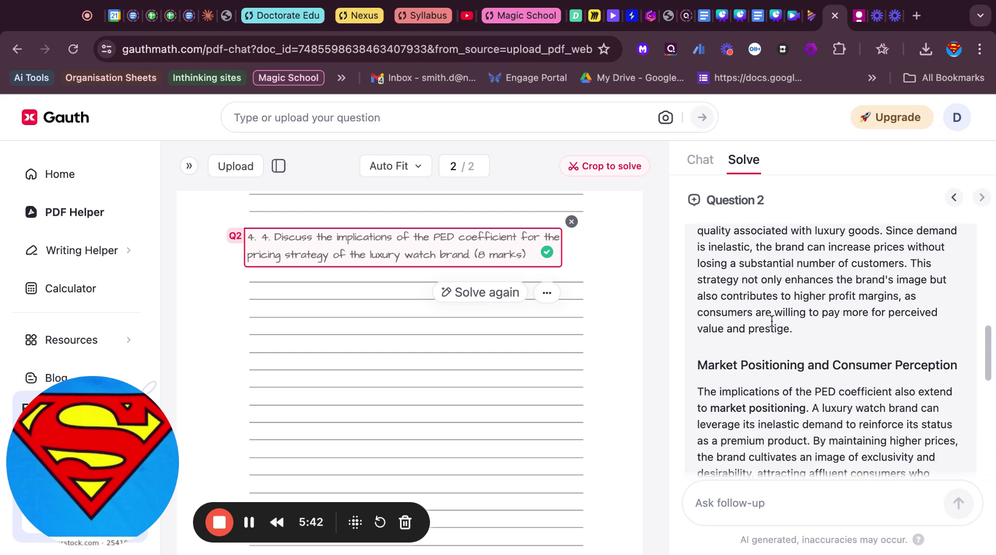
{"action": "scroll", "coordinate": [772, 320], "scroll_direction": "down", "scroll_amount": 6}
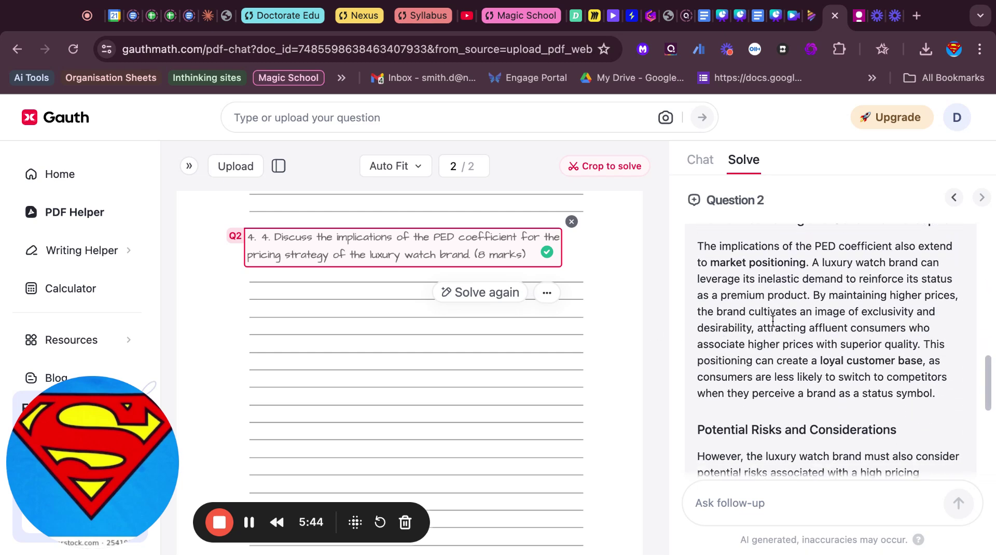
{"action": "scroll", "coordinate": [773, 322], "scroll_direction": "down", "scroll_amount": 2}
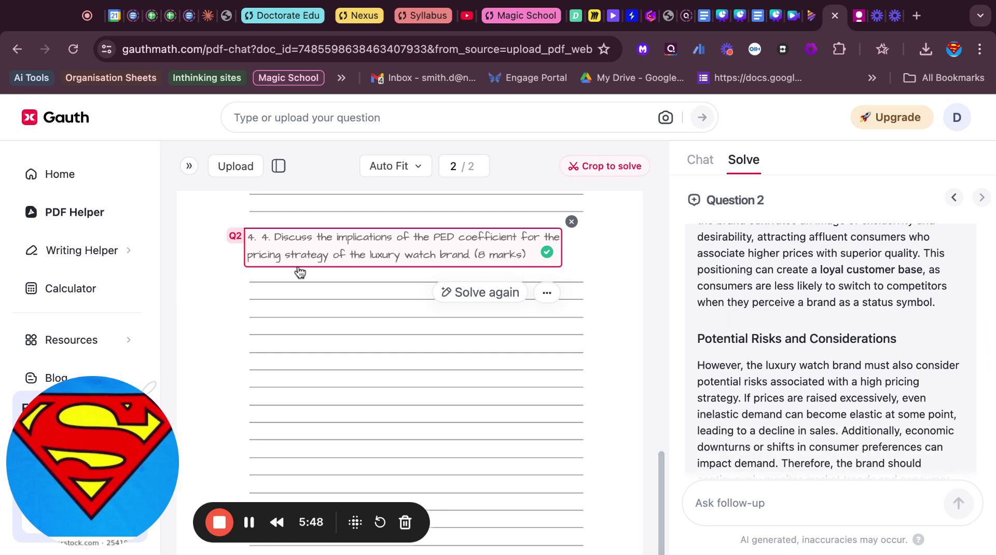
{"action": "scroll", "coordinate": [802, 332], "scroll_direction": "down", "scroll_amount": 3}
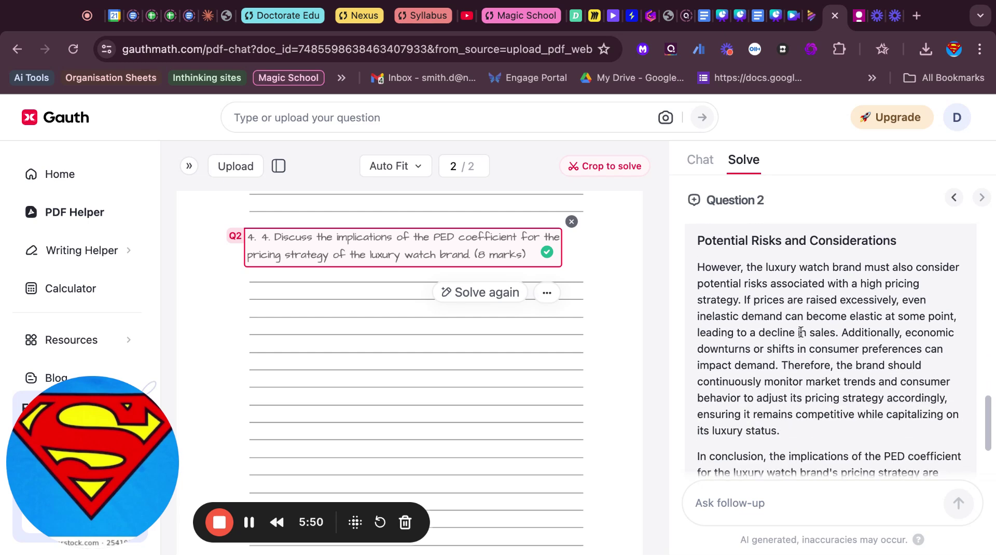
{"action": "scroll", "coordinate": [402, 257], "scroll_direction": "down", "scroll_amount": 2}
{"action": "scroll", "coordinate": [402, 257], "scroll_direction": "up", "scroll_amount": 2}
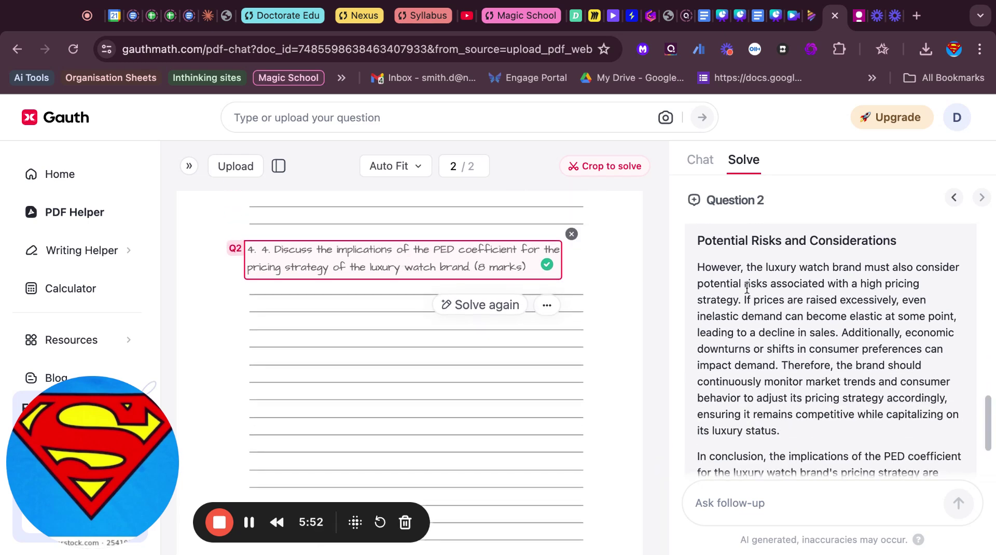
{"action": "scroll", "coordinate": [553, 284], "scroll_direction": "down", "scroll_amount": 2}
{"action": "scroll", "coordinate": [553, 285], "scroll_direction": "up", "scroll_amount": 2}
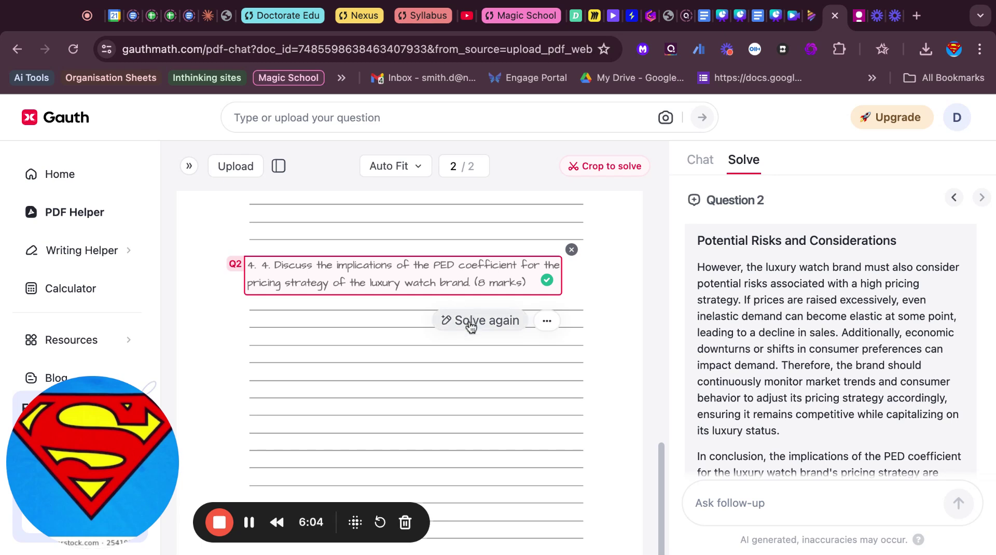
{"action": "left_click", "coordinate": [548, 322]}
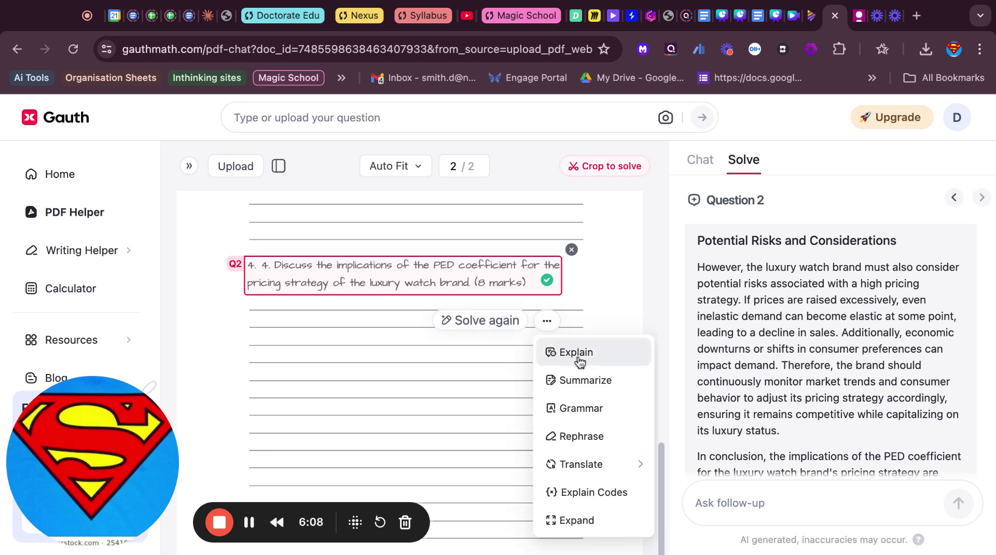
{"action": "scroll", "coordinate": [580, 361], "scroll_direction": "down", "scroll_amount": 1}
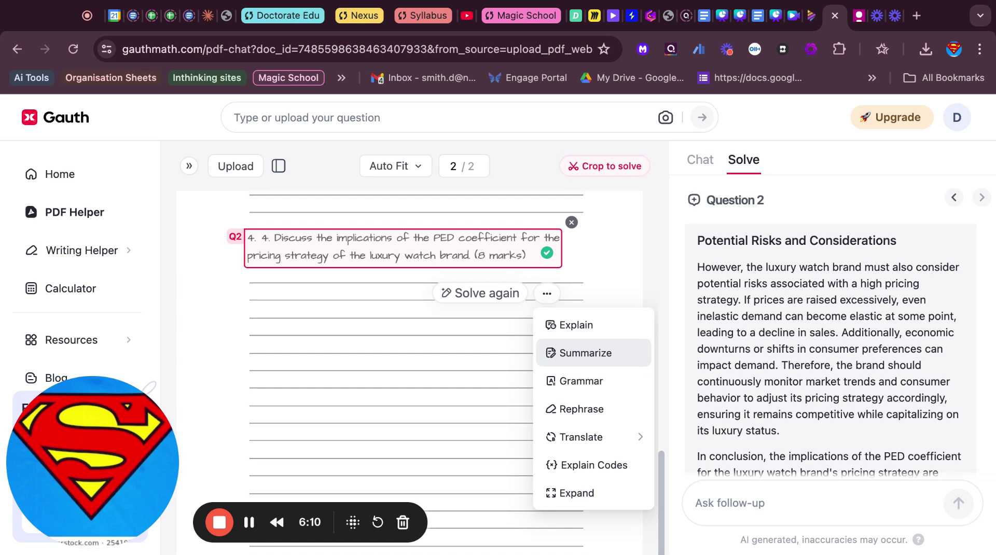
{"action": "scroll", "coordinate": [587, 358], "scroll_direction": "down", "scroll_amount": 2}
{"action": "mouse_move", "coordinate": [596, 395]}
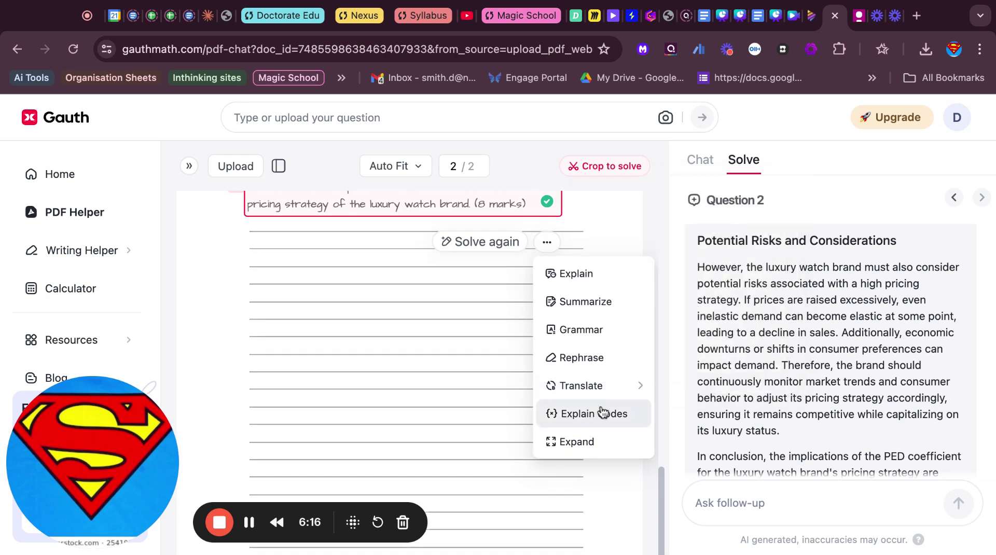
{"action": "scroll", "coordinate": [569, 379], "scroll_direction": "down", "scroll_amount": 3}
{"action": "scroll", "coordinate": [581, 329], "scroll_direction": "up", "scroll_amount": 2}
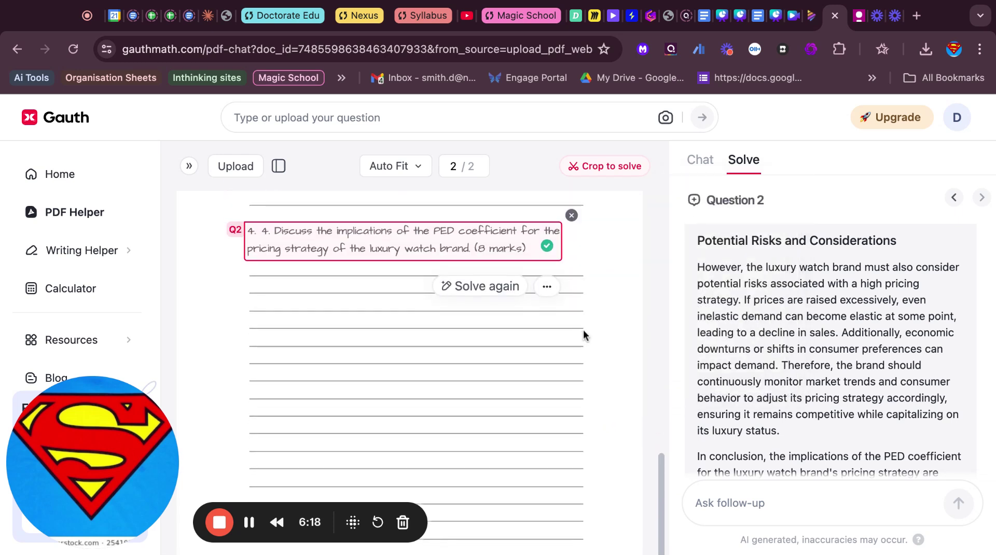
Generate a summary of question 4 with the Summarize action and read the response
{"action": "left_click", "coordinate": [547, 289]}
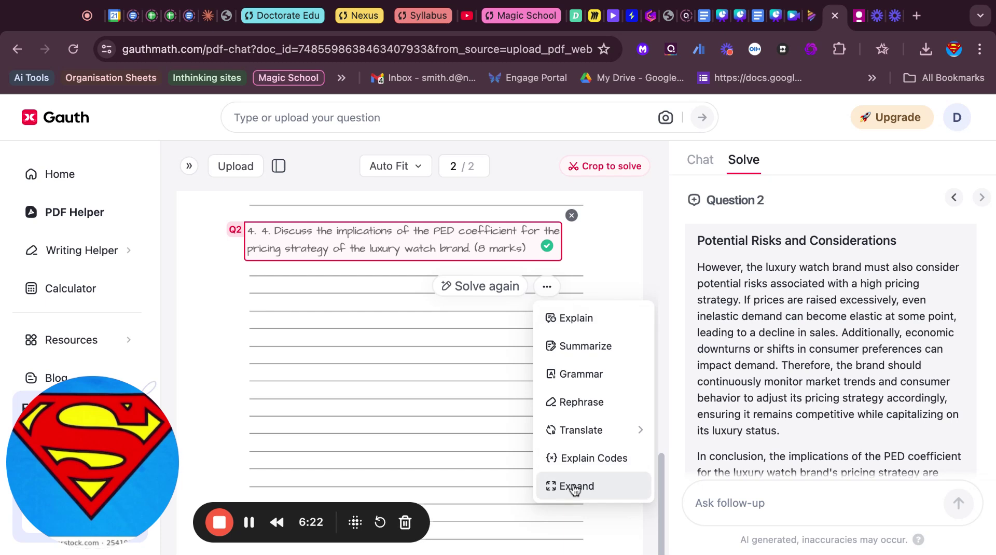
{"action": "left_click", "coordinate": [576, 346]}
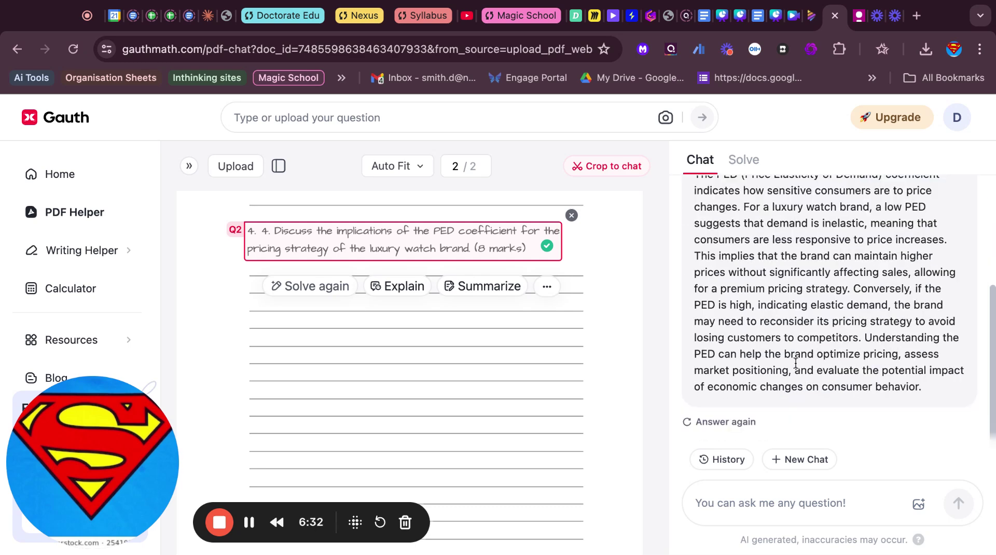
{"action": "scroll", "coordinate": [796, 362], "scroll_direction": "up", "scroll_amount": 2}
{"action": "scroll", "coordinate": [809, 345], "scroll_direction": "down", "scroll_amount": 2}
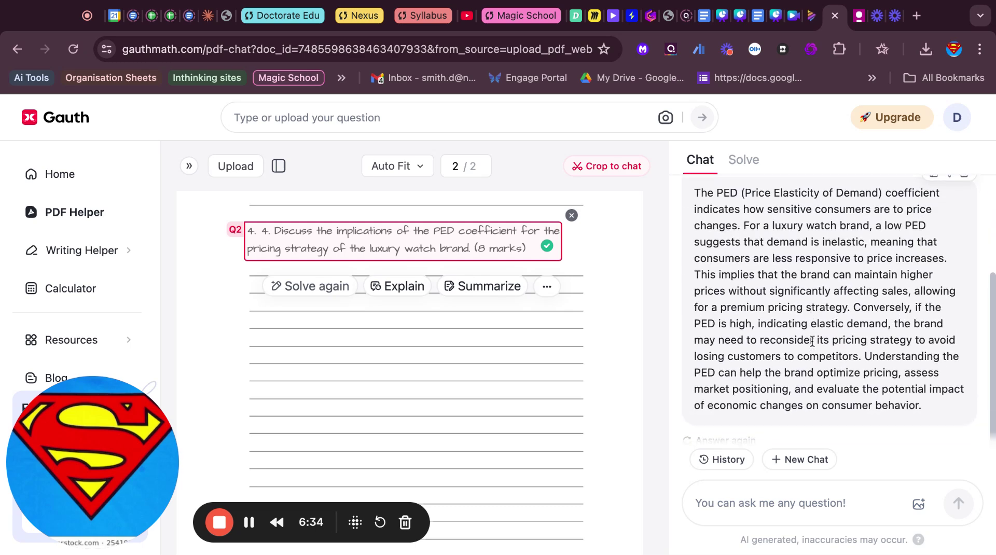
{"action": "scroll", "coordinate": [813, 342], "scroll_direction": "down", "scroll_amount": 1}
{"action": "scroll", "coordinate": [754, 244], "scroll_direction": "up", "scroll_amount": 3}
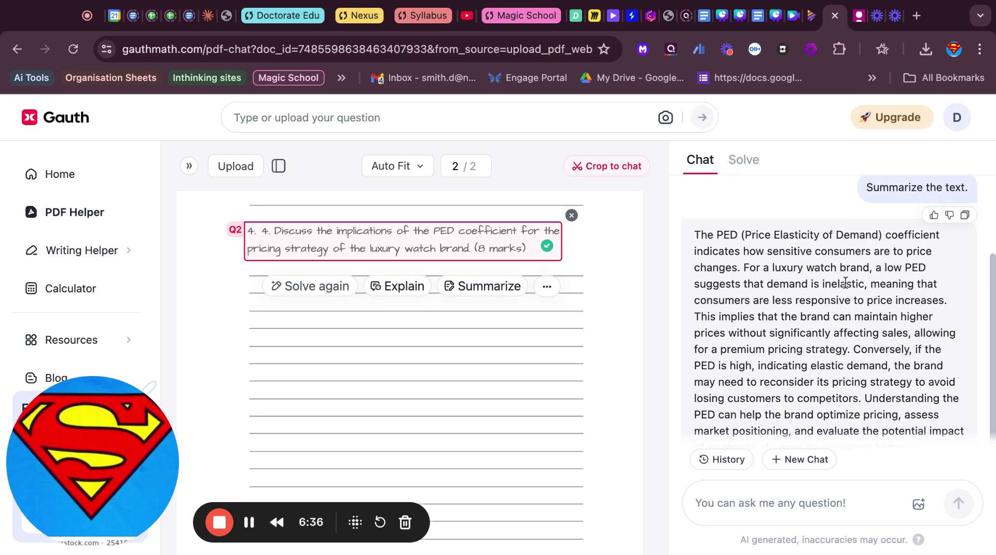
Review the summary chat back to its image input, and return to the practice paper's title on page 1
{"action": "scroll", "coordinate": [503, 235], "scroll_direction": "up", "scroll_amount": 6}
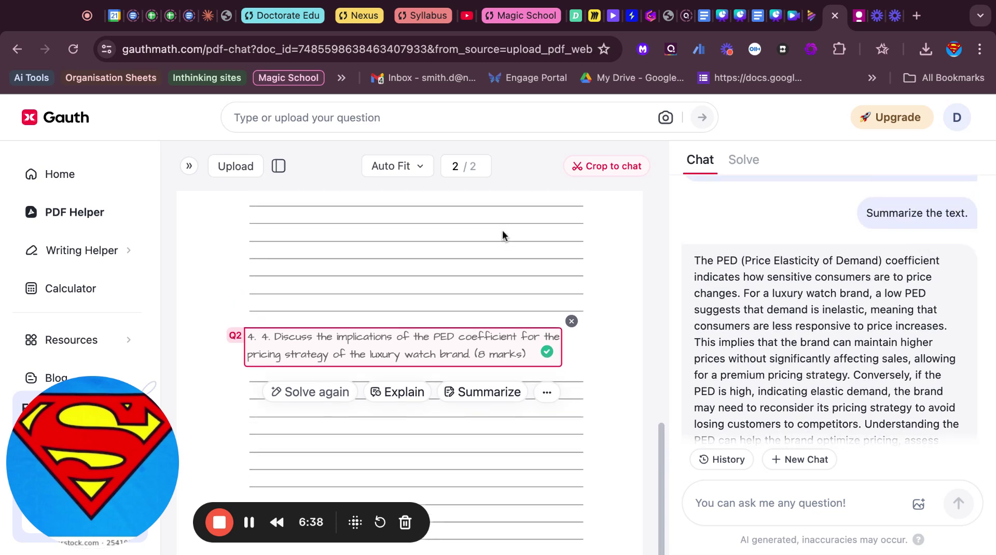
{"action": "scroll", "coordinate": [494, 267], "scroll_direction": "up", "scroll_amount": 6}
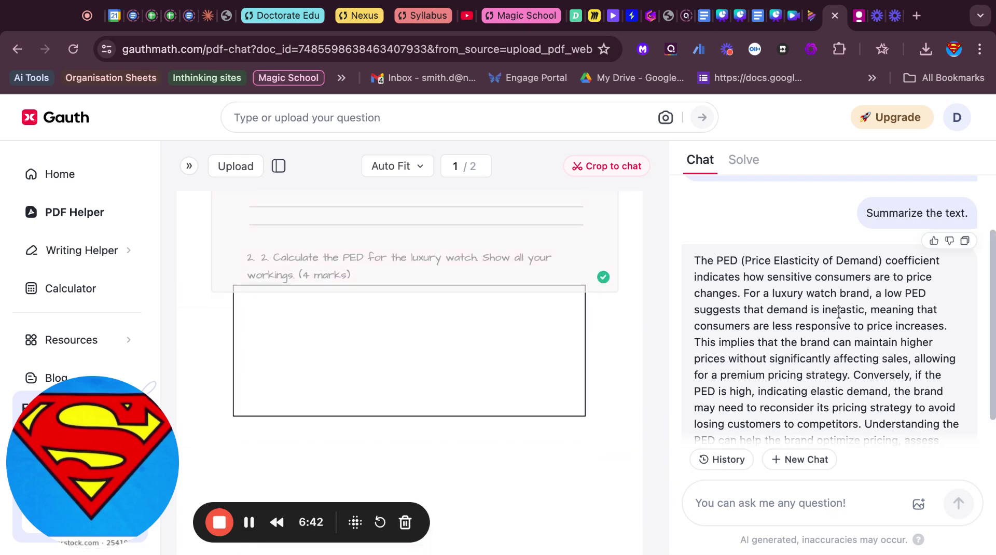
{"action": "scroll", "coordinate": [764, 306], "scroll_direction": "down", "scroll_amount": 2}
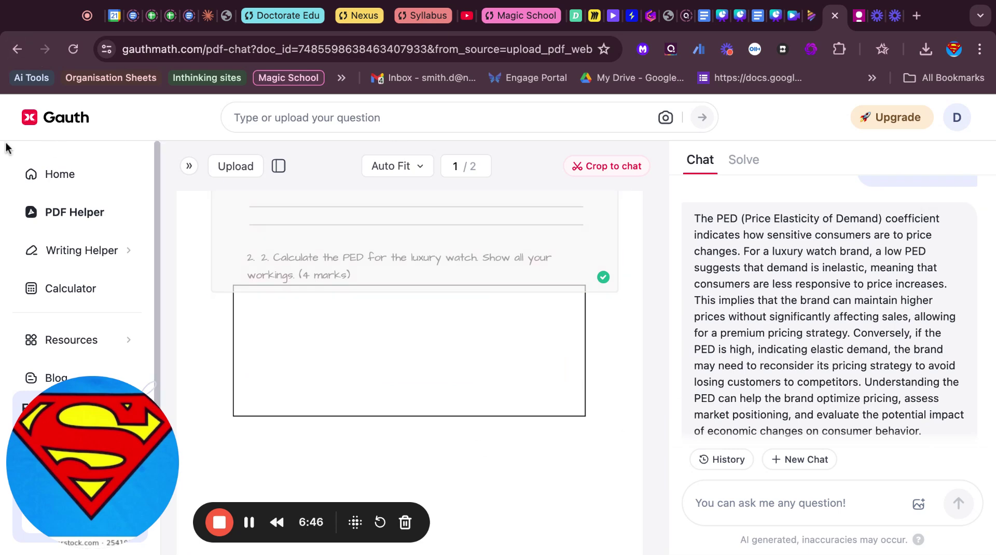
{"action": "scroll", "coordinate": [695, 286], "scroll_direction": "up", "scroll_amount": 5}
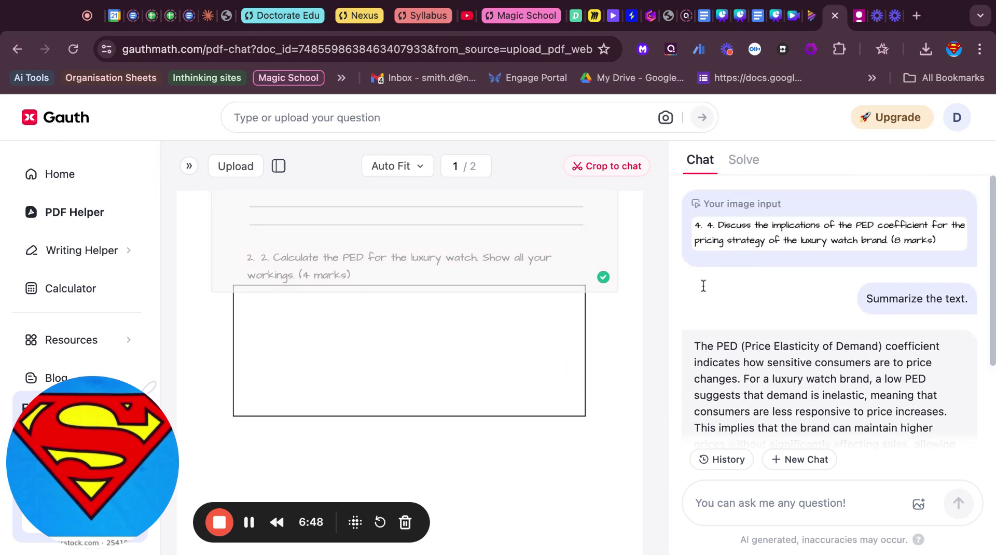
{"action": "scroll", "coordinate": [532, 387], "scroll_direction": "up", "scroll_amount": 5}
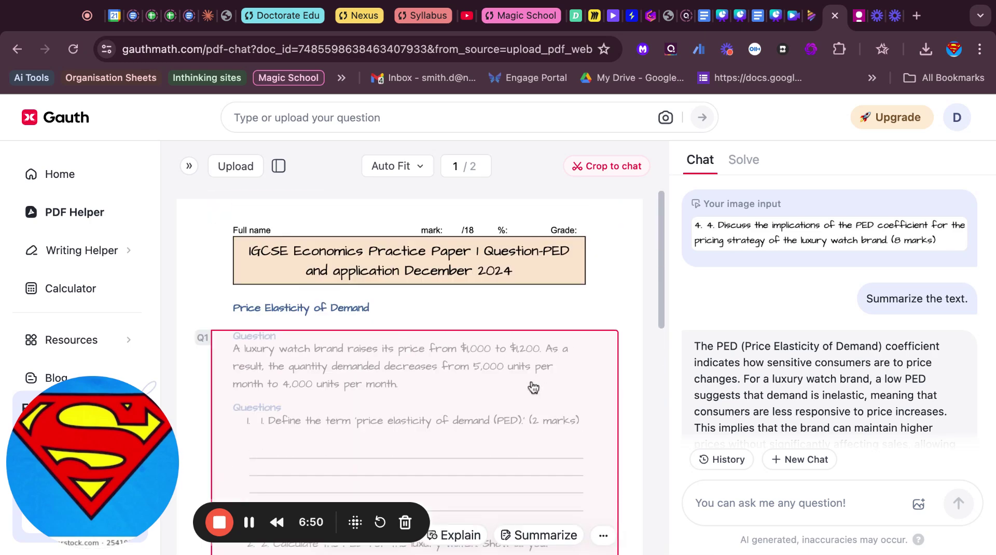
Switch to Claude and reread its luxury watch PED calculation and its question 3 explanation of the coefficient
{"action": "left_click", "coordinate": [208, 16]}
{"action": "scroll", "coordinate": [503, 313], "scroll_direction": "down", "scroll_amount": 5}
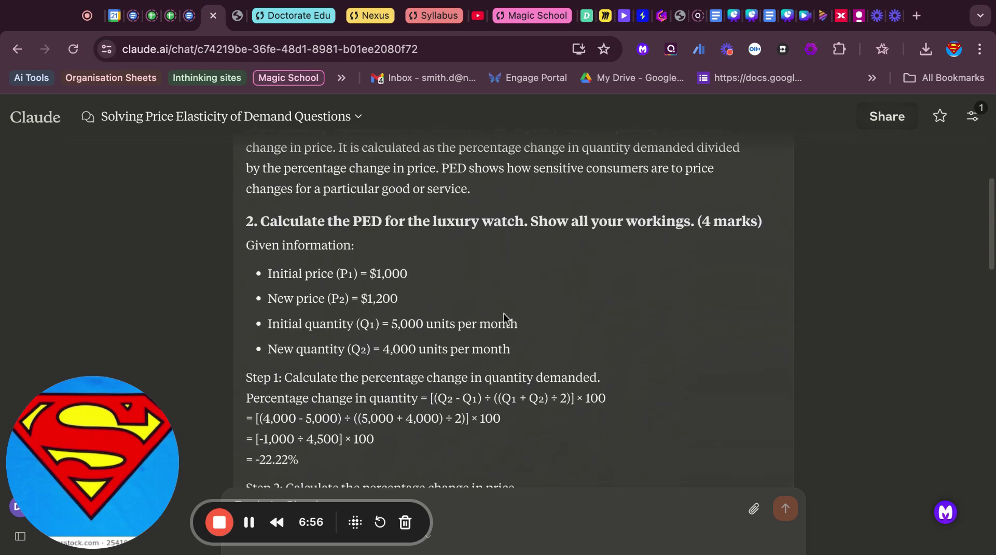
{"action": "scroll", "coordinate": [504, 314], "scroll_direction": "down", "scroll_amount": 10}
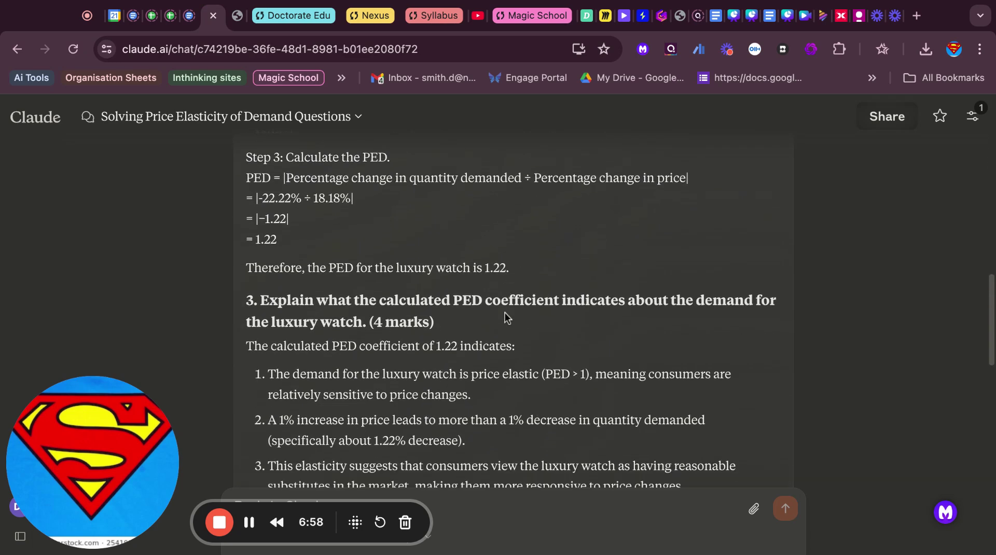
{"action": "scroll", "coordinate": [506, 314], "scroll_direction": "down", "scroll_amount": 5}
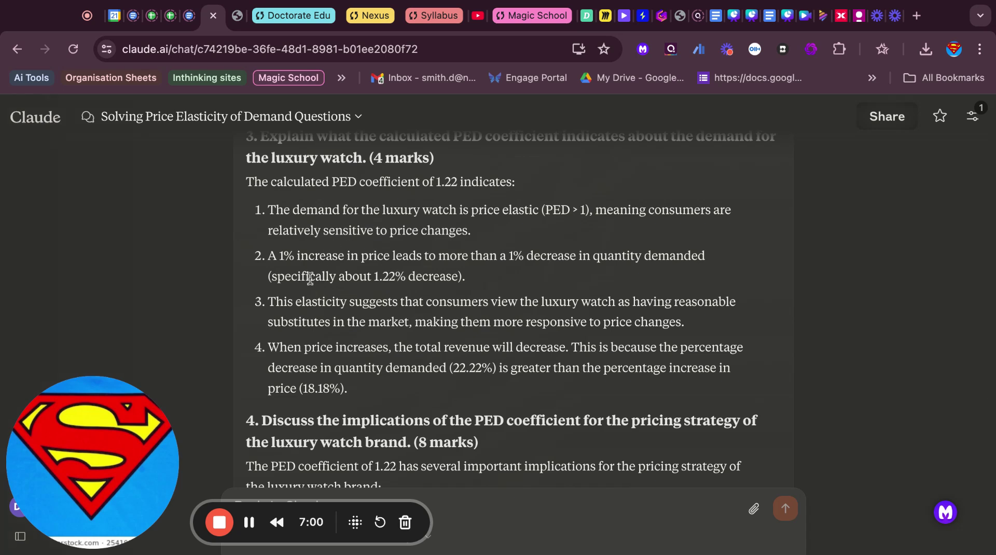